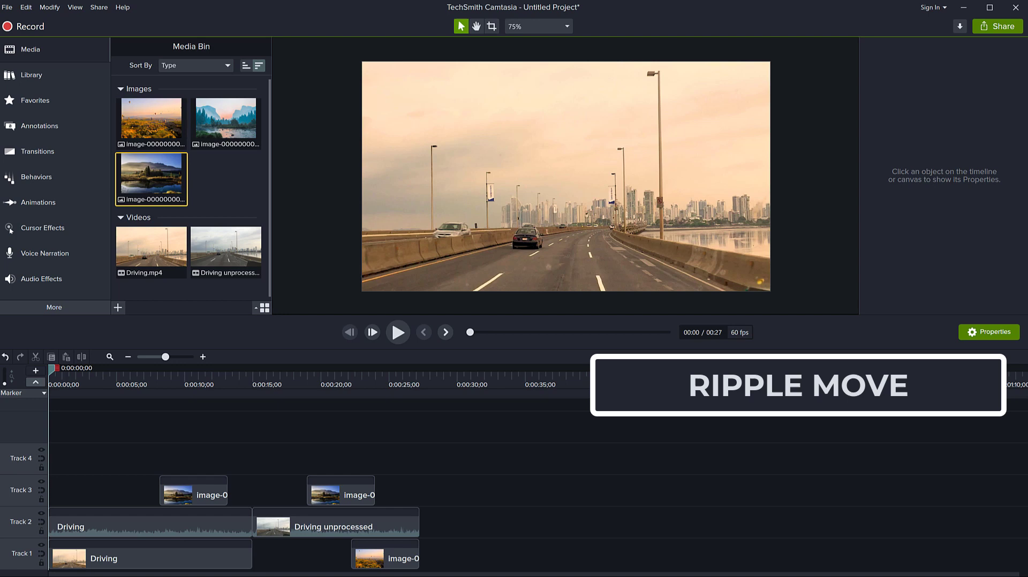
left_click(154, 522)
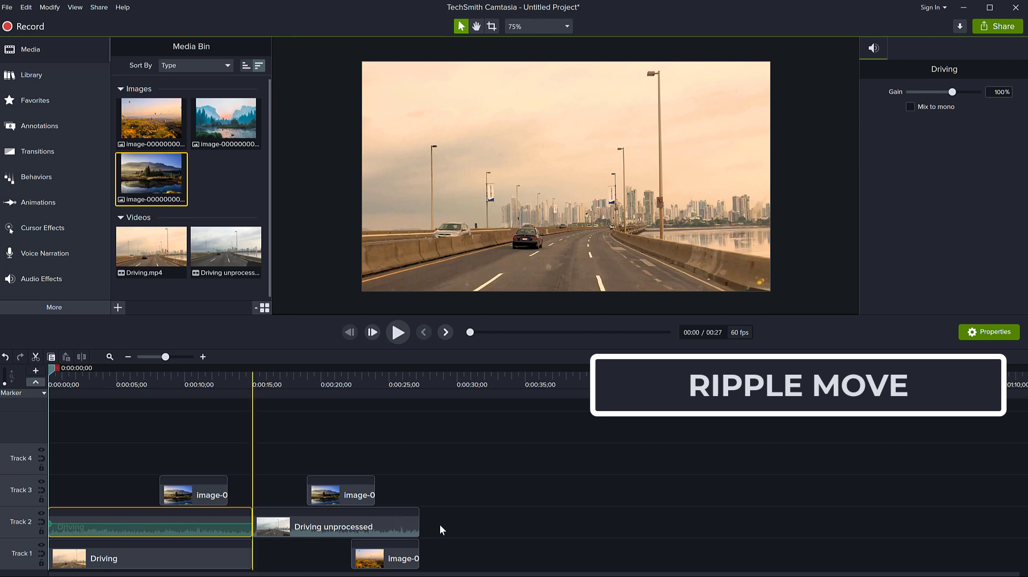
left_click_drag(176, 520, 171, 562)
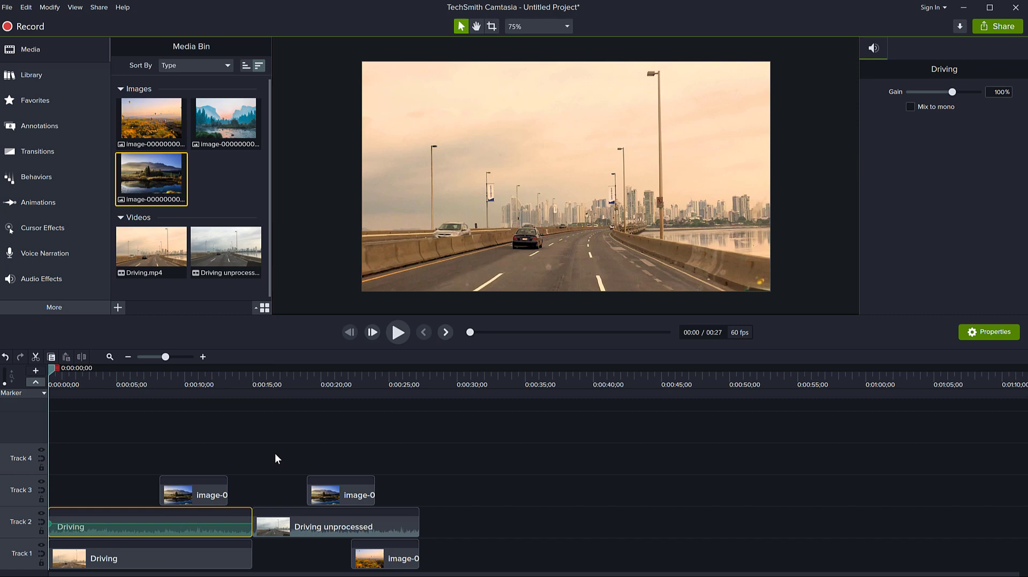
left_click(237, 497)
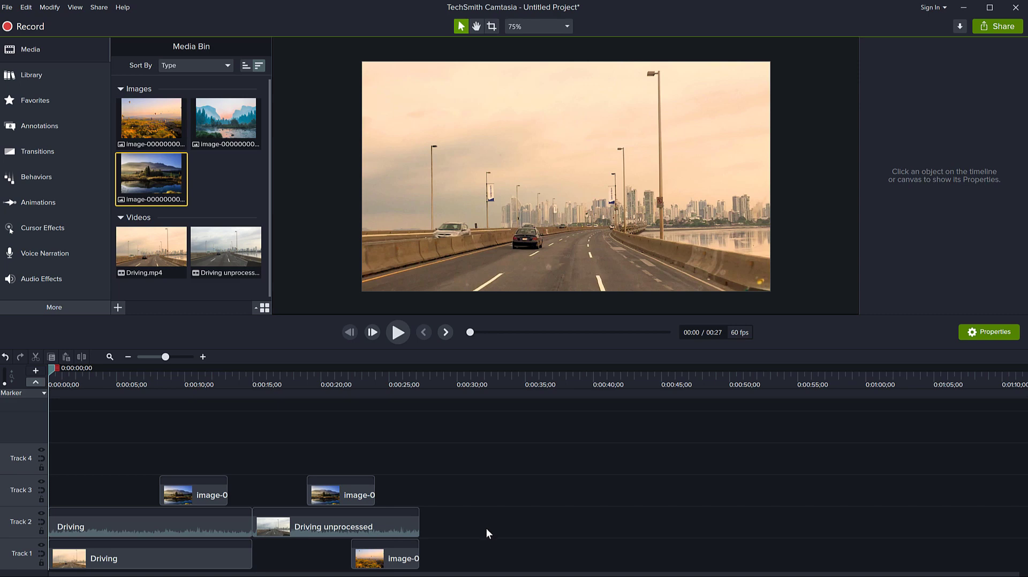
- Try a ripple move of the Driving audio on Track 2 and shift the Driving unprocessed clip to about 0:00:23, restoring the original arrangement
scroll(486, 528, "up", 3)
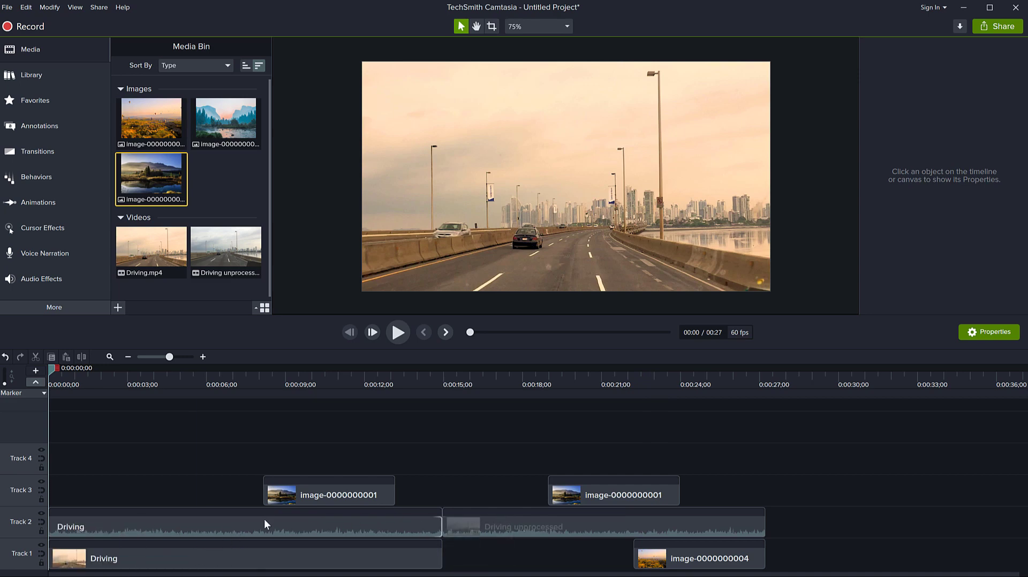
left_click(133, 531)
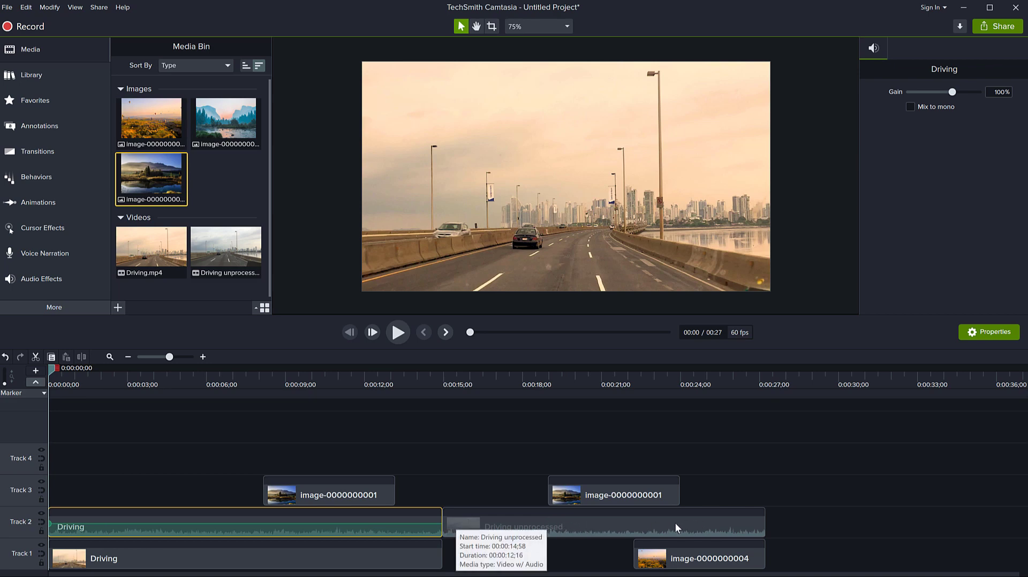
key("shift")
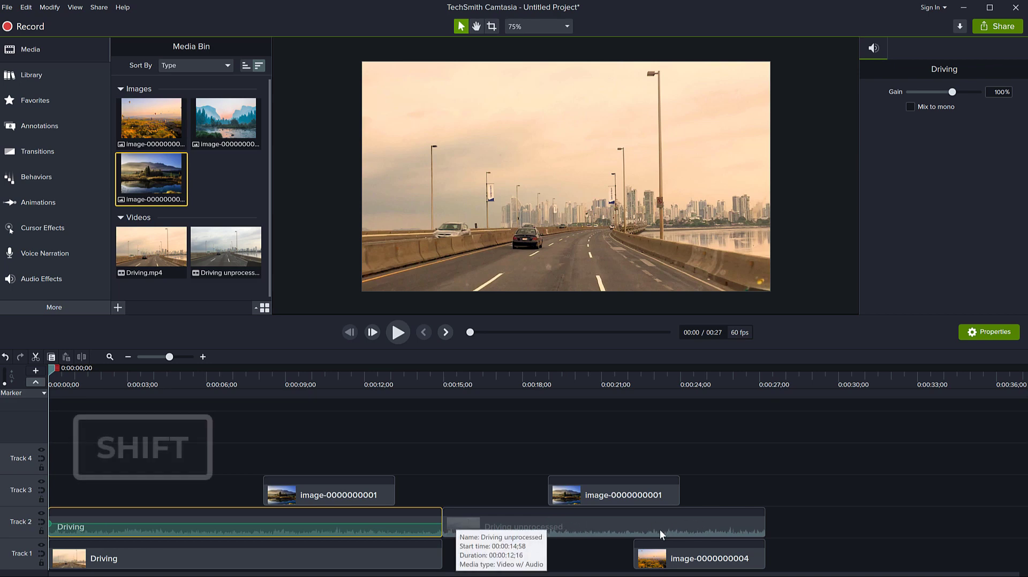
mouse_move(211, 532)
left_mouse_down()
mouse_move(372, 531)
mouse_move(213, 530)
left_mouse_up()
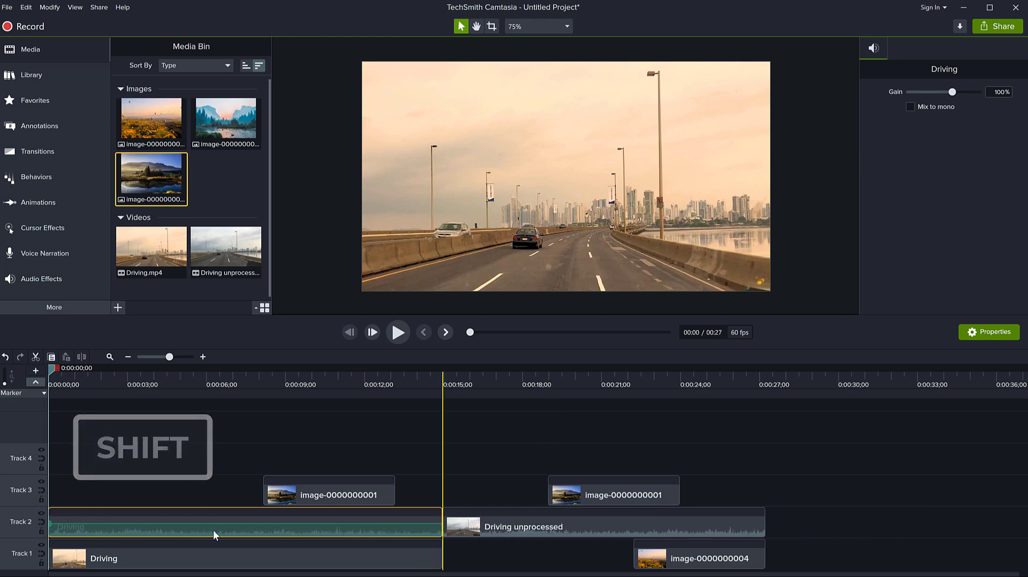
left_click_drag(560, 527, 818, 525)
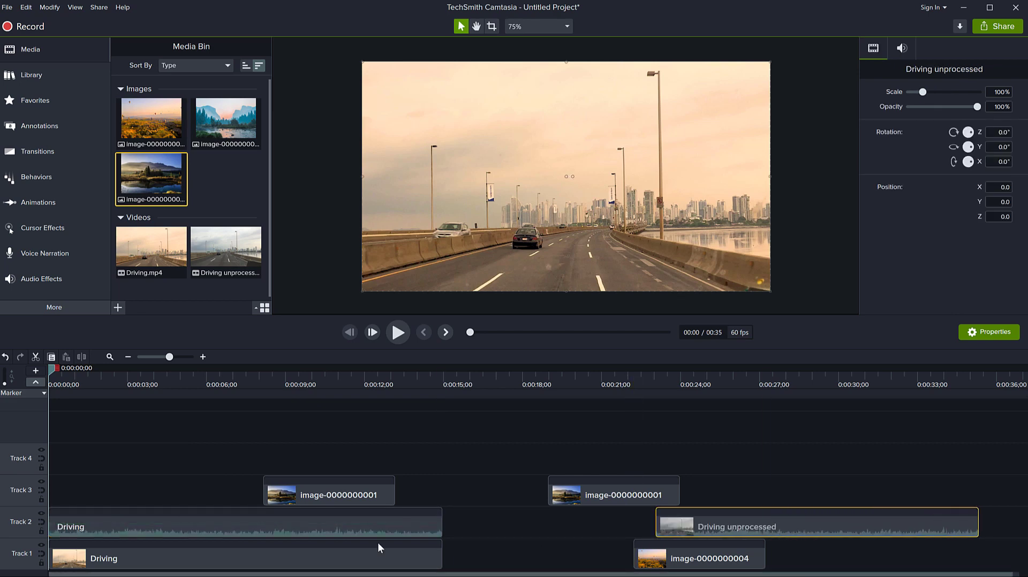
mouse_move(252, 535)
left_mouse_down()
mouse_move(465, 526)
mouse_move(251, 545)
left_mouse_up()
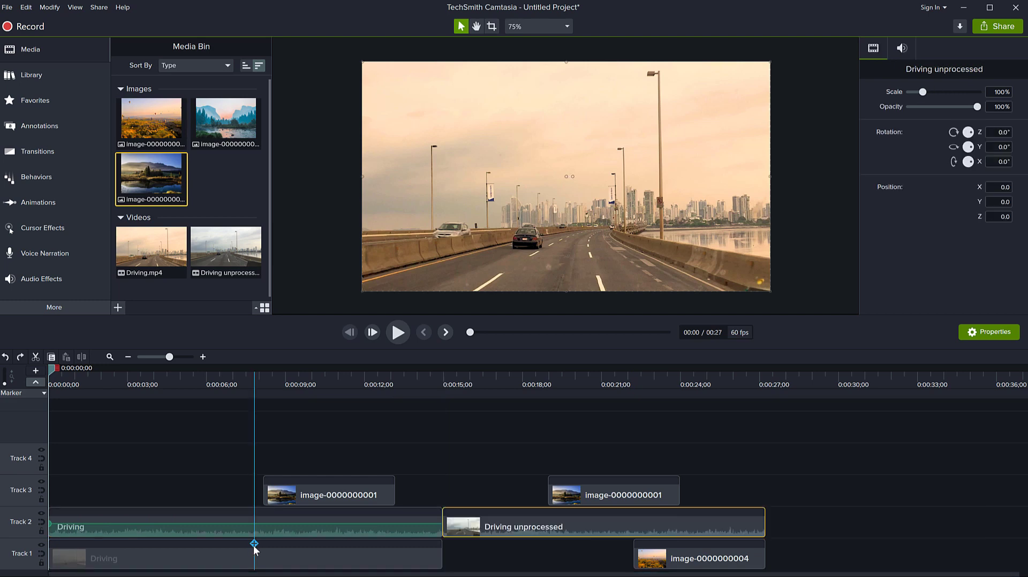
left_click(283, 466)
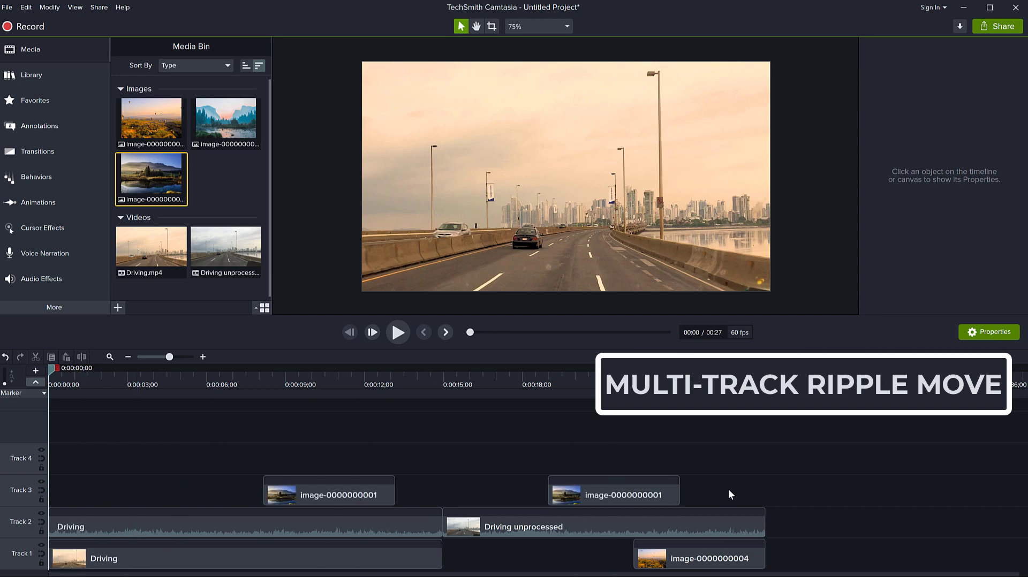
- Try a multi-track ripple move from the Driving clips on Tracks 1 and 2 and the first image on Track 3
left_click_drag(158, 456, 255, 557)
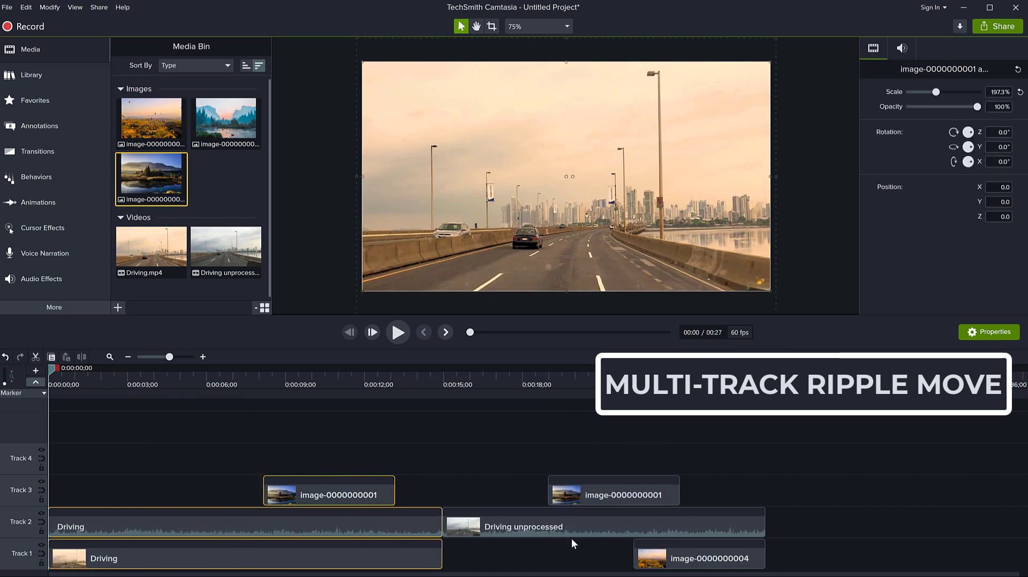
scroll(571, 539, "up", 2)
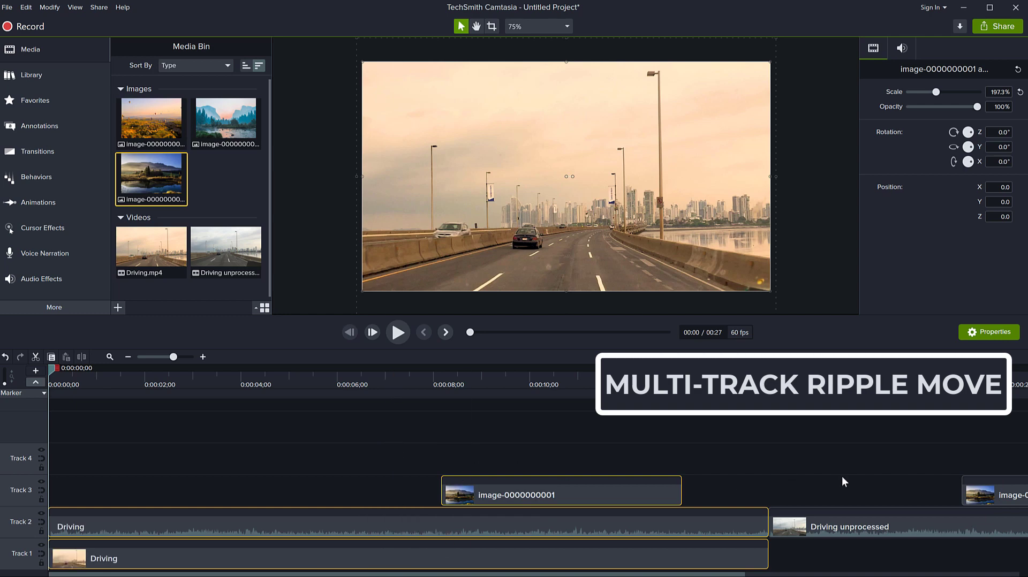
key("shift")
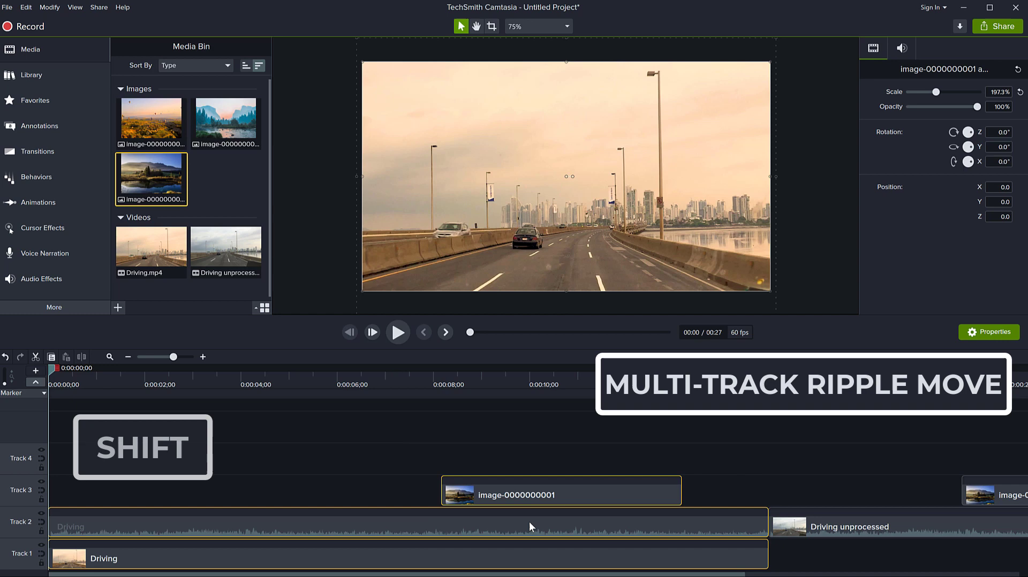
mouse_move(304, 526)
left_mouse_down()
mouse_move(400, 529)
mouse_move(291, 526)
left_mouse_up()
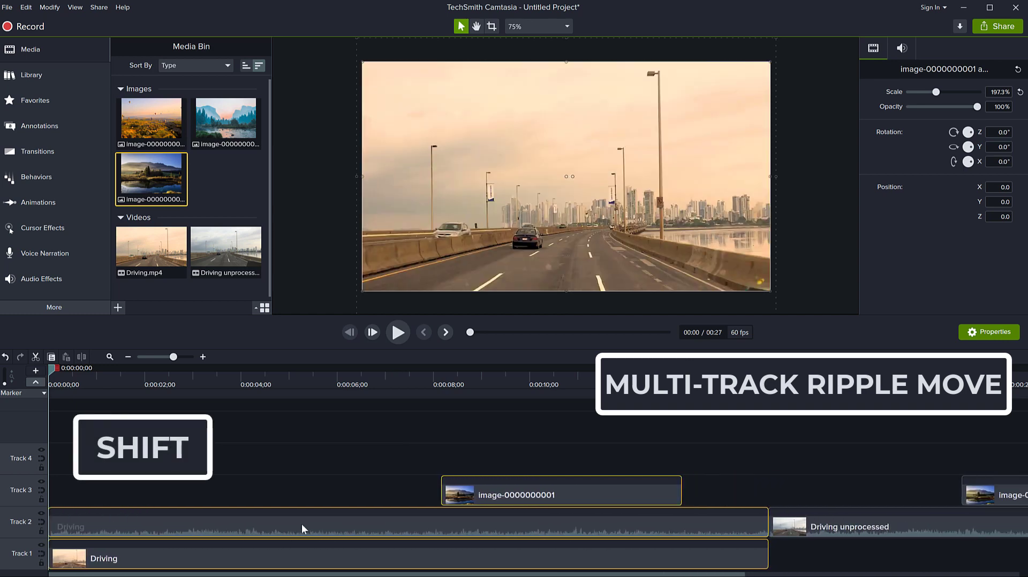
scroll(369, 526, "down", 2)
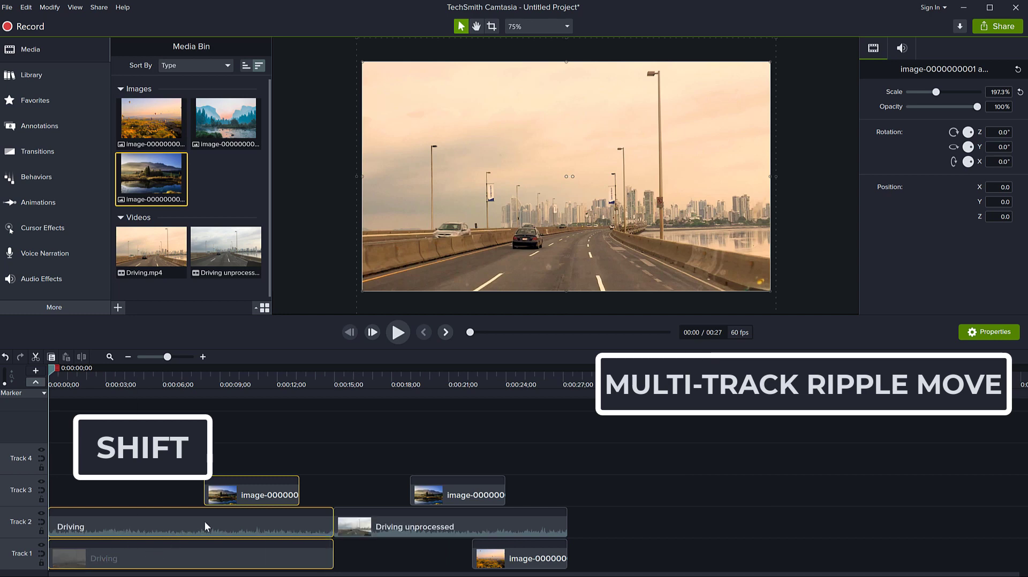
left_click_drag(161, 534, 120, 526)
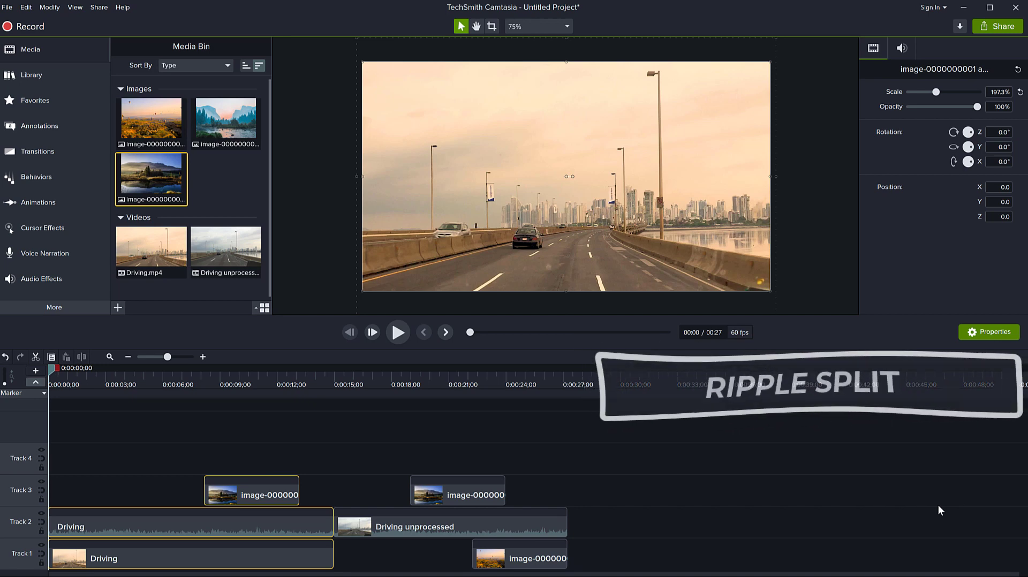
left_click(347, 430)
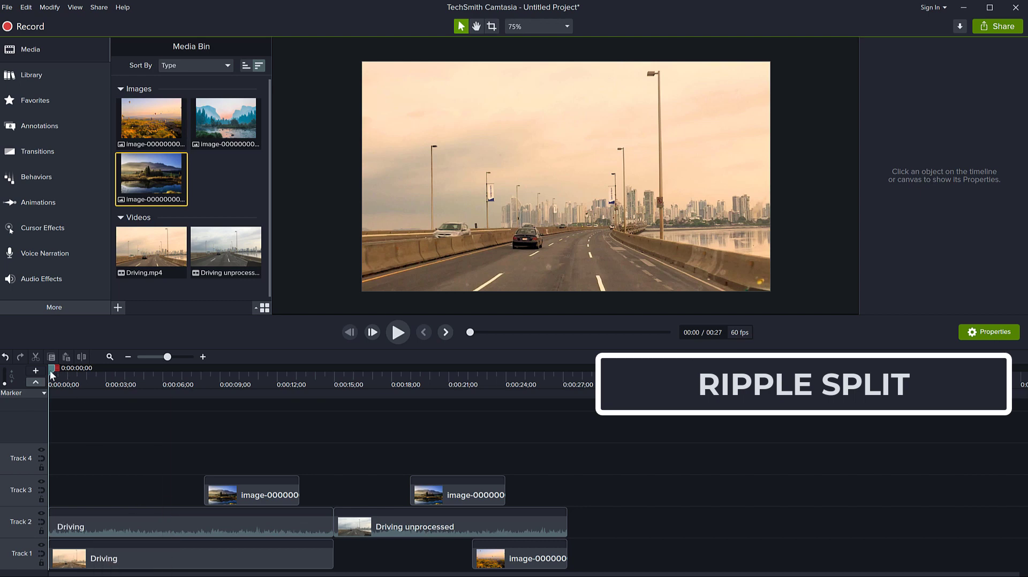
- Split the Driving audio clip on Track 2 at 0:00:07;06
left_click_drag(51, 371, 186, 383)
left_click(150, 536)
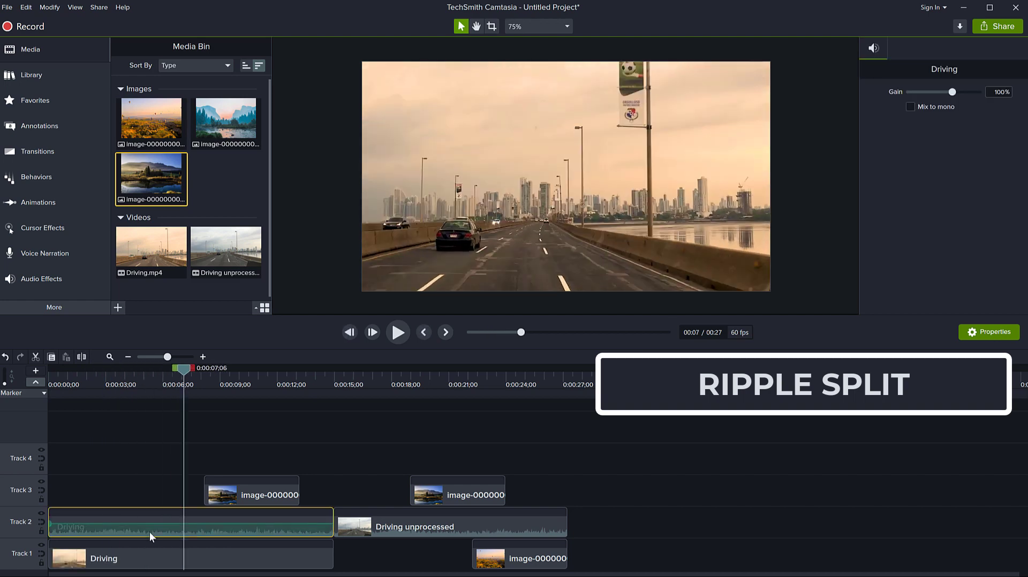
key("s")
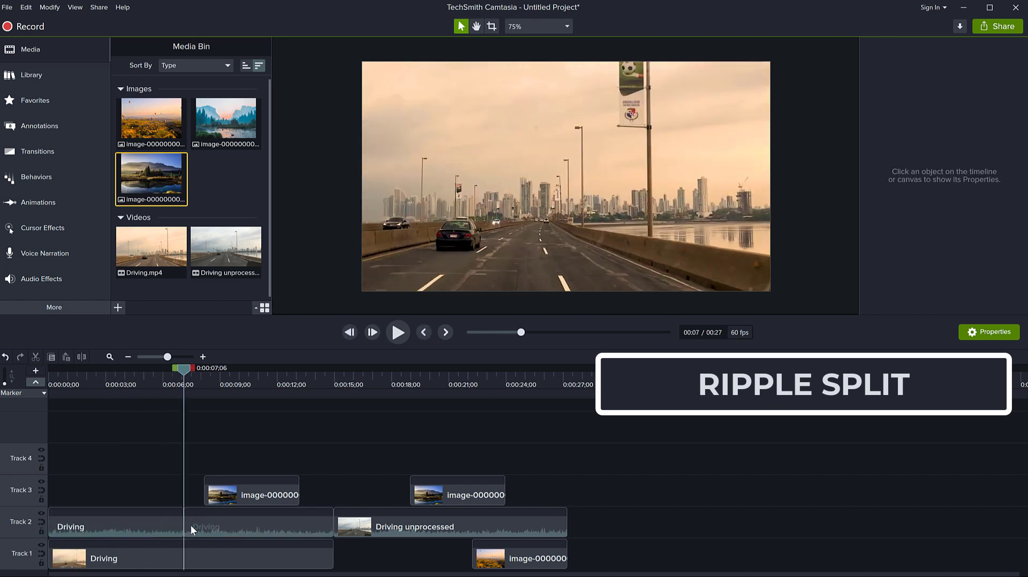
- Shift the second part of the Driving audio with the following Track 2 and 3 clips about 5.5 seconds later, and undo the move
mouse_move(233, 525)
left_mouse_down()
mouse_move(362, 524)
mouse_move(224, 525)
left_mouse_up()
mouse_move(213, 453)
left_mouse_down()
mouse_move(298, 503)
mouse_move(442, 519)
mouse_move(394, 520)
left_mouse_up()
left_click_drag(264, 523, 372, 523)
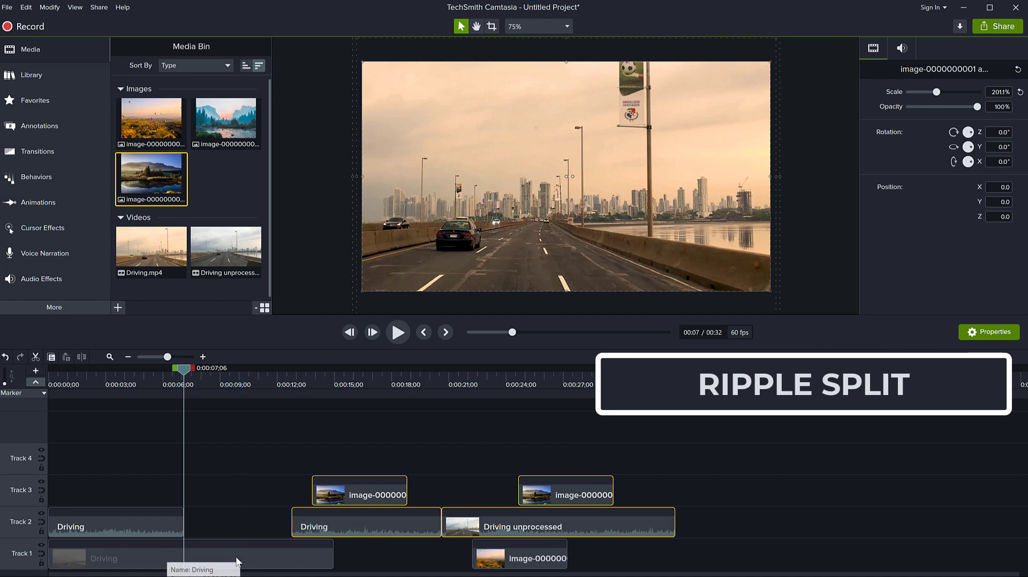
left_click_drag(392, 526, 285, 530)
key("ctrl+z")
key("ctrl+y")
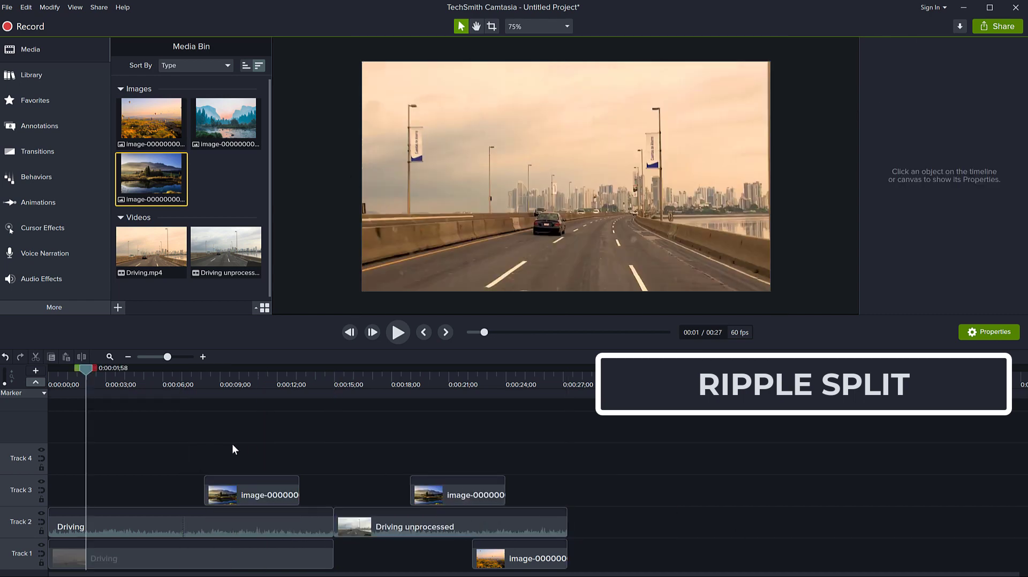
- Split the Driving clips on Tracks 1 and 2 at 0:00:05;59 and undo the split
left_click_drag(142, 460, 232, 557)
left_click_drag(95, 384, 126, 380)
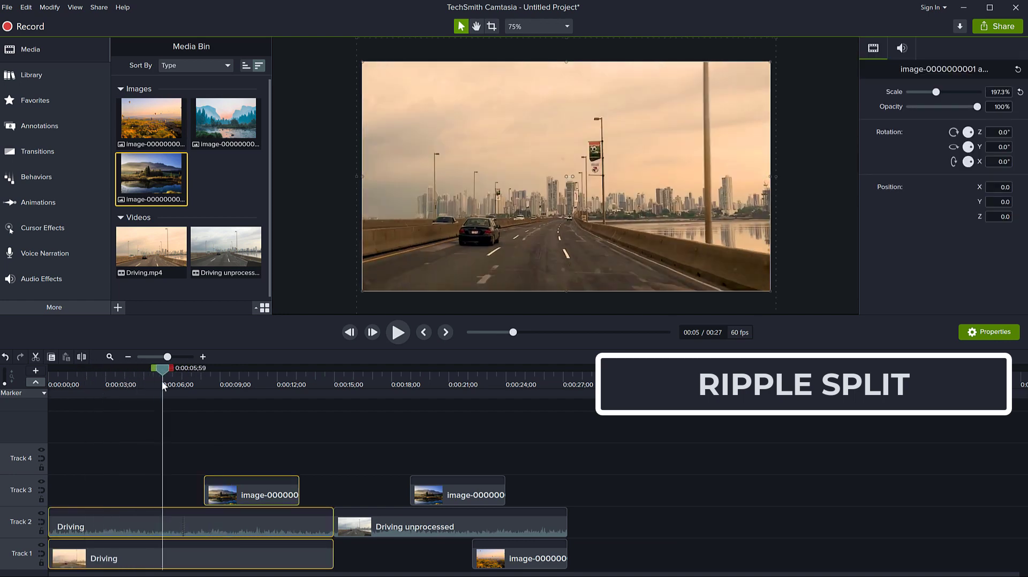
key("s")
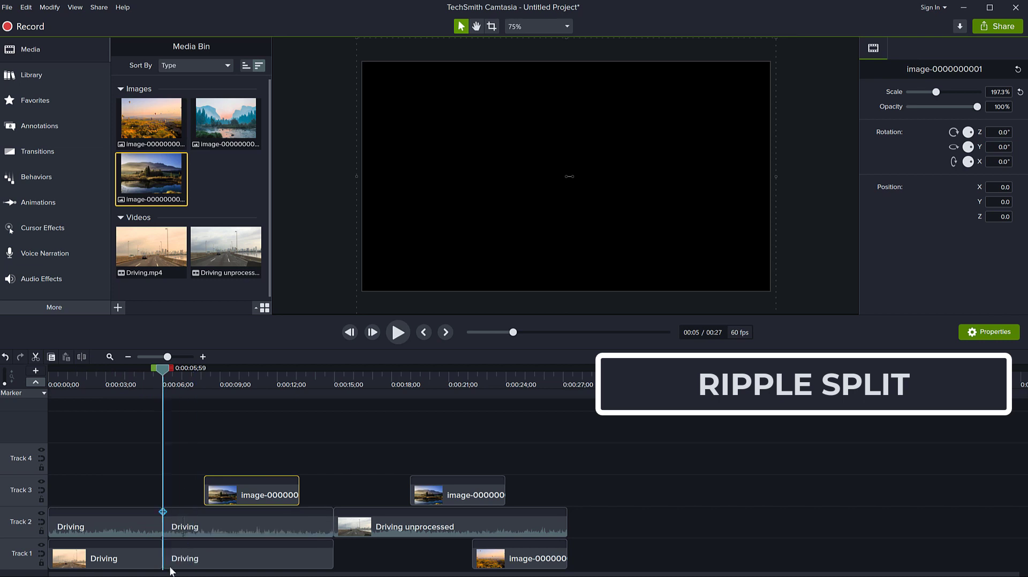
left_click_drag(179, 455, 215, 552)
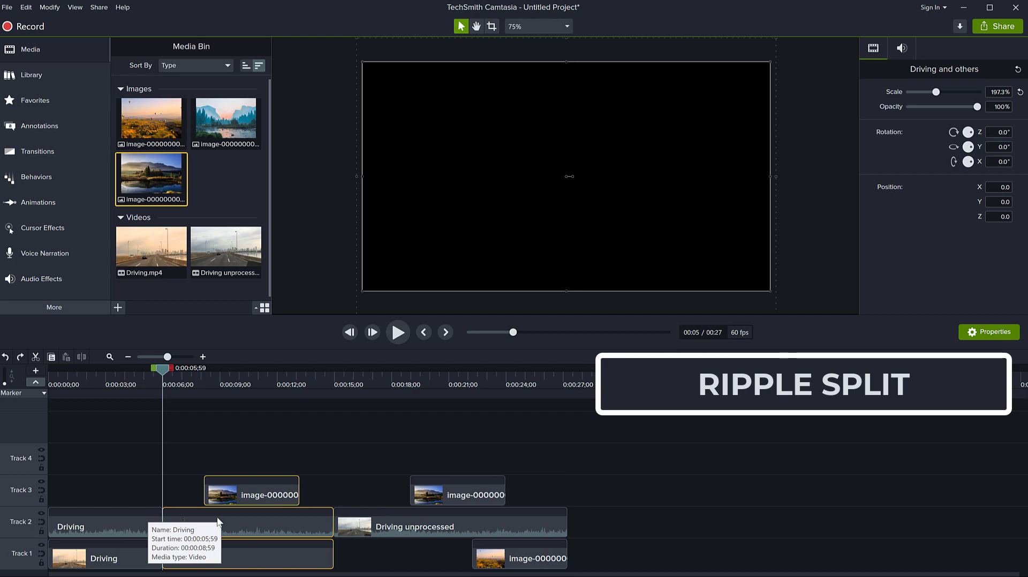
key("ctrl+z")
left_click(125, 449)
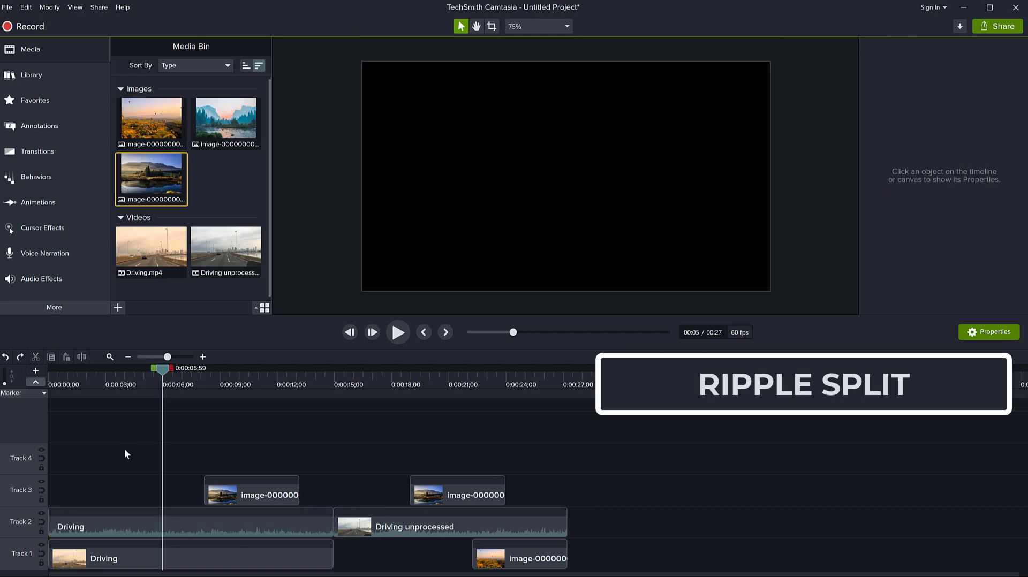
- Ripple split all tracks at 0:00:05;54, opening a gap up to 0:00:19;11, and undo it
left_click_drag(166, 366, 77, 376)
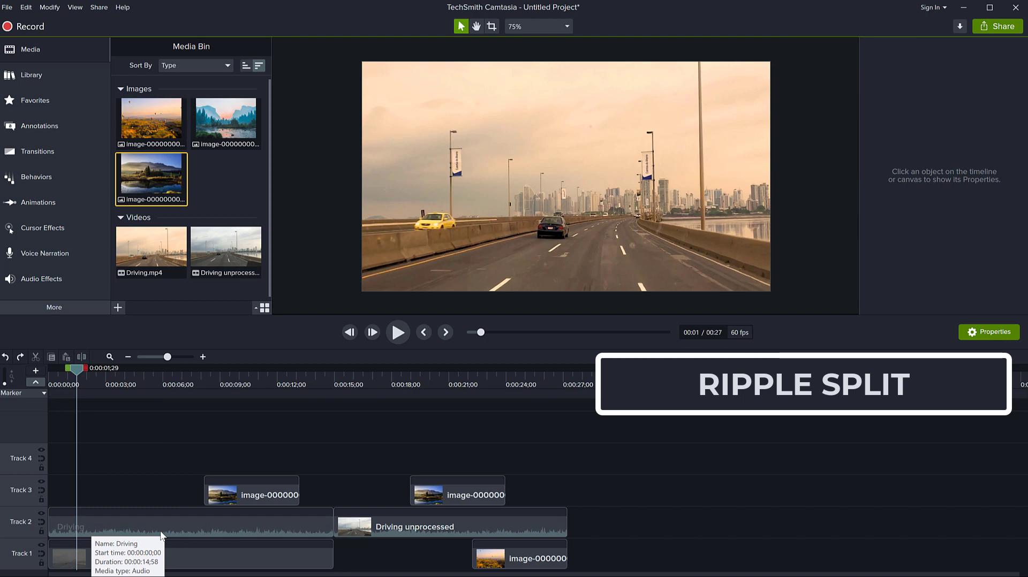
left_click_drag(76, 371, 159, 385)
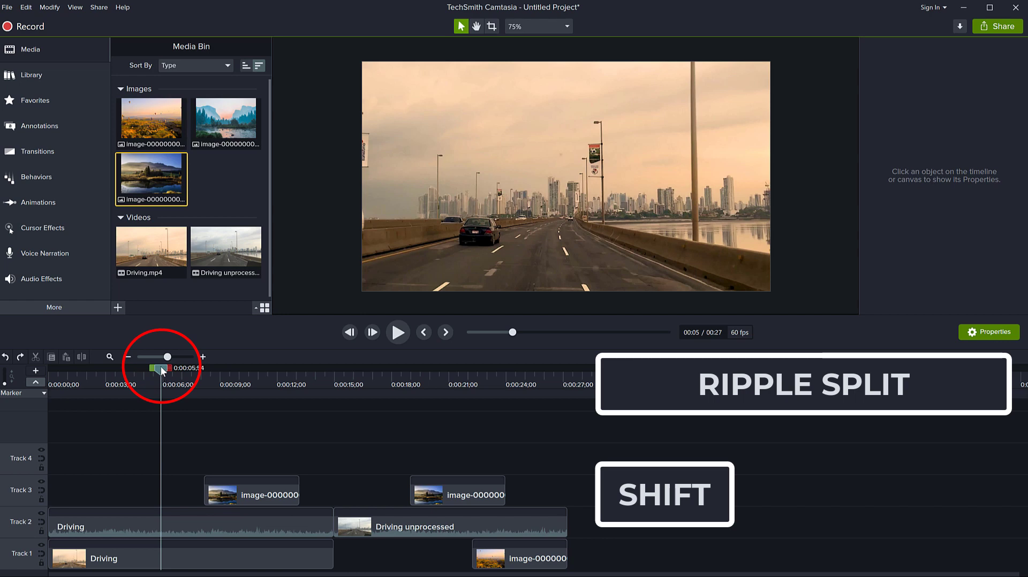
left_click_drag(162, 369, 414, 383)
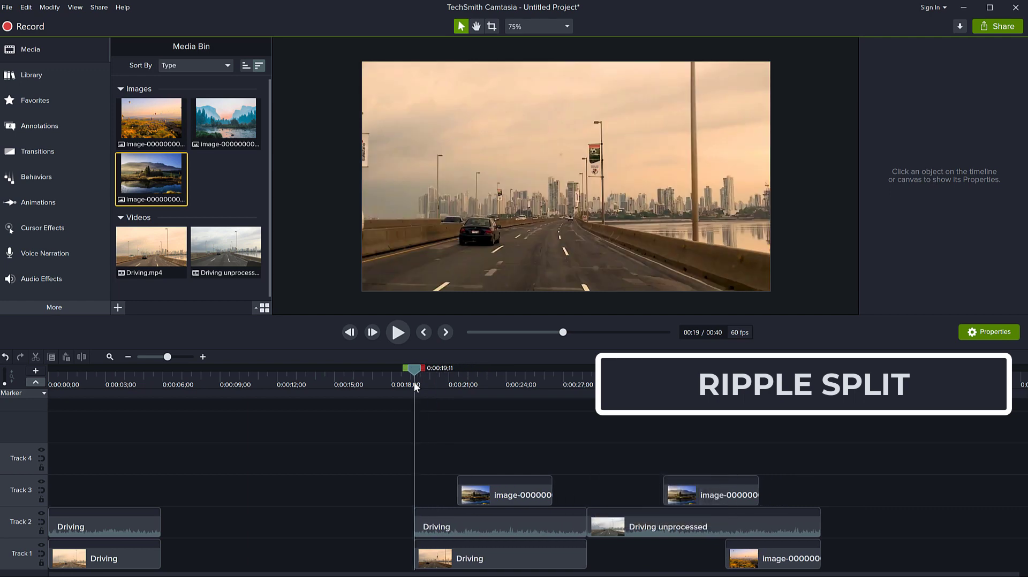
key("ctrl+z")
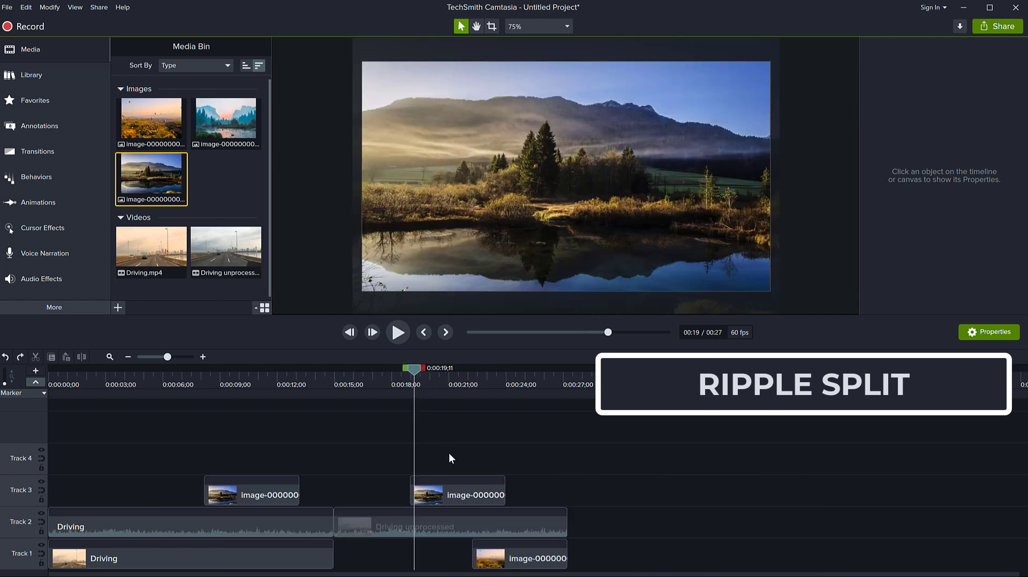
- Ripple split all tracks at 0:00:10;34, through the first image on Track 3, opening a gap up to 0:00:17;47
left_click_drag(413, 369, 154, 382)
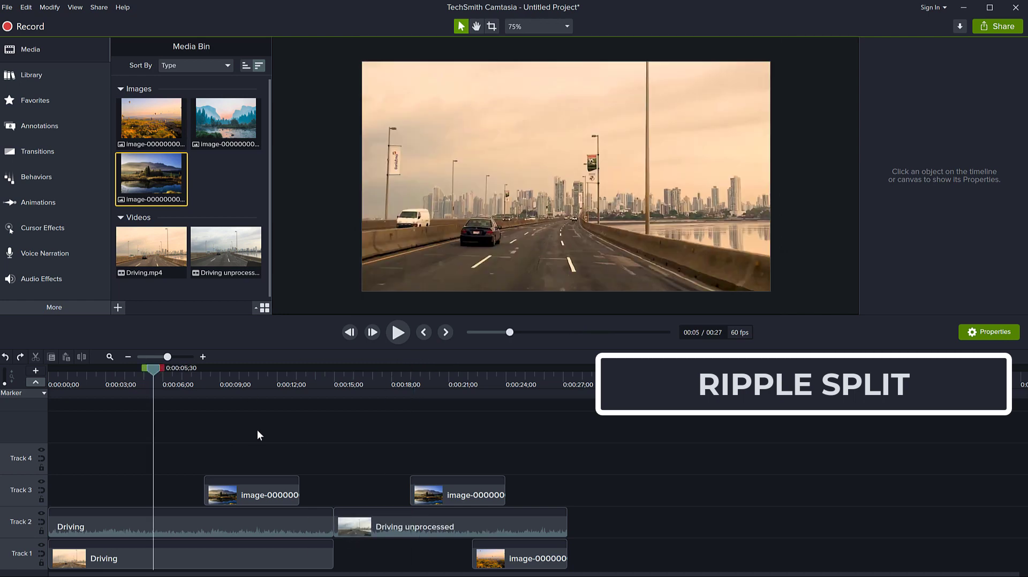
left_click_drag(156, 368, 248, 381)
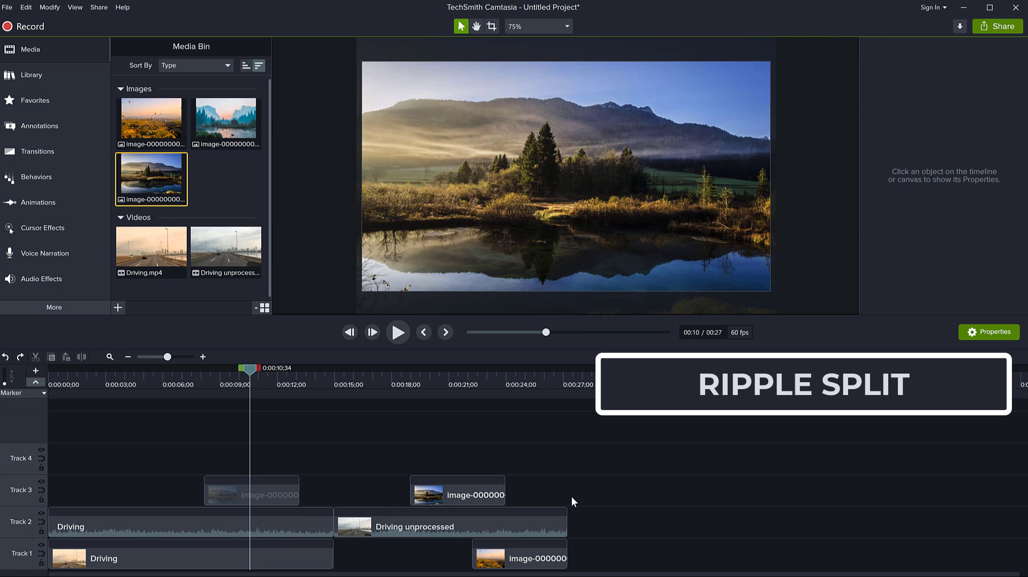
key("shift")
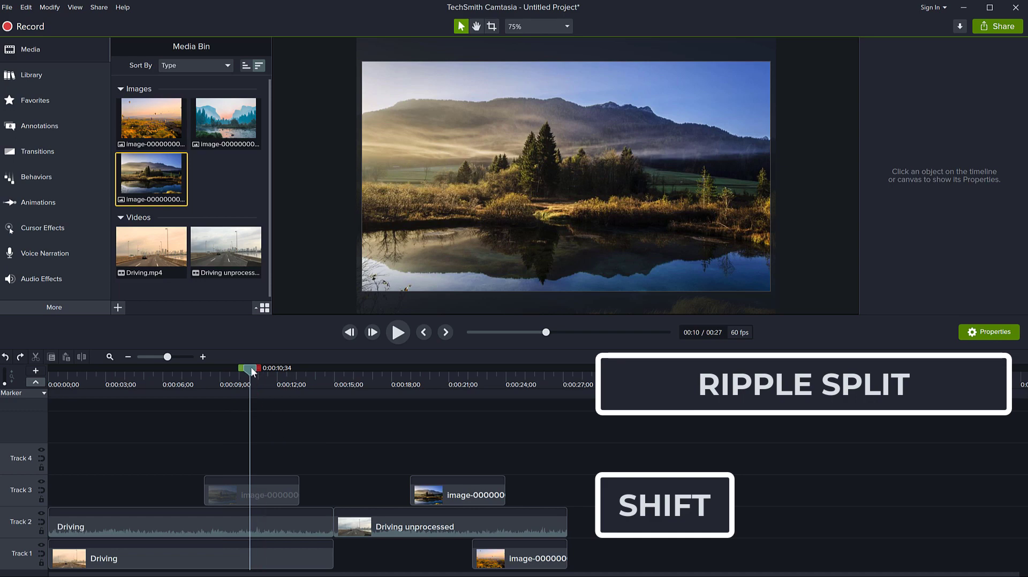
left_click_drag(254, 368, 393, 383)
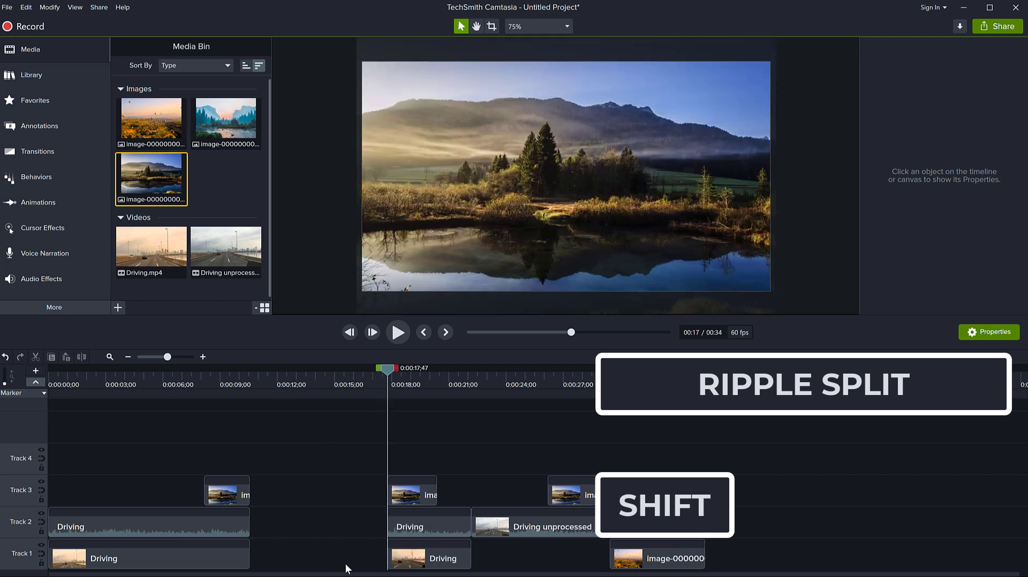
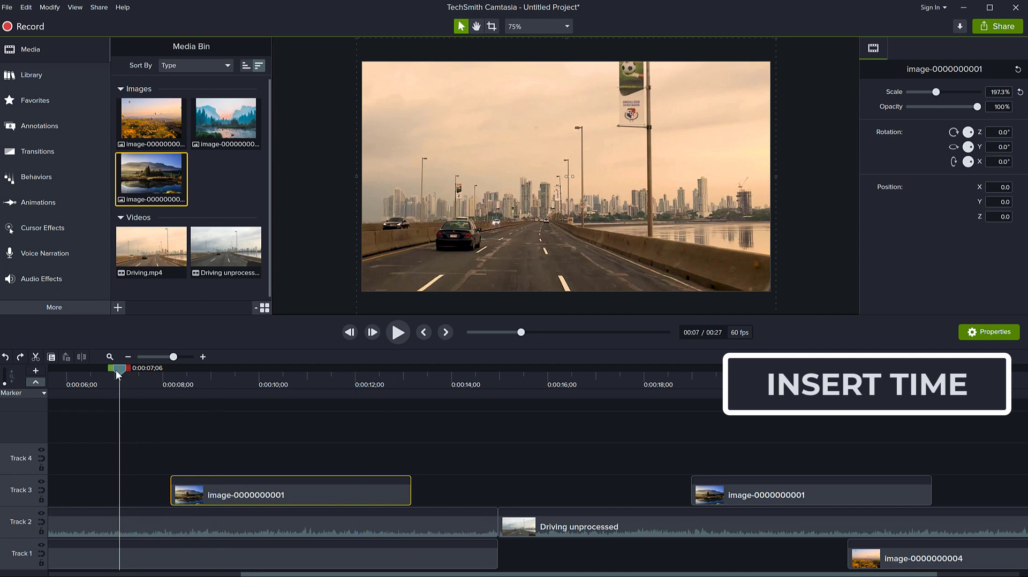
- Insert time on all tracks from 0:00:08;10 to 0:00:13;10 and move the first Track 3 image into the resulting gap on Track 2
left_click_drag(117, 371, 164, 376)
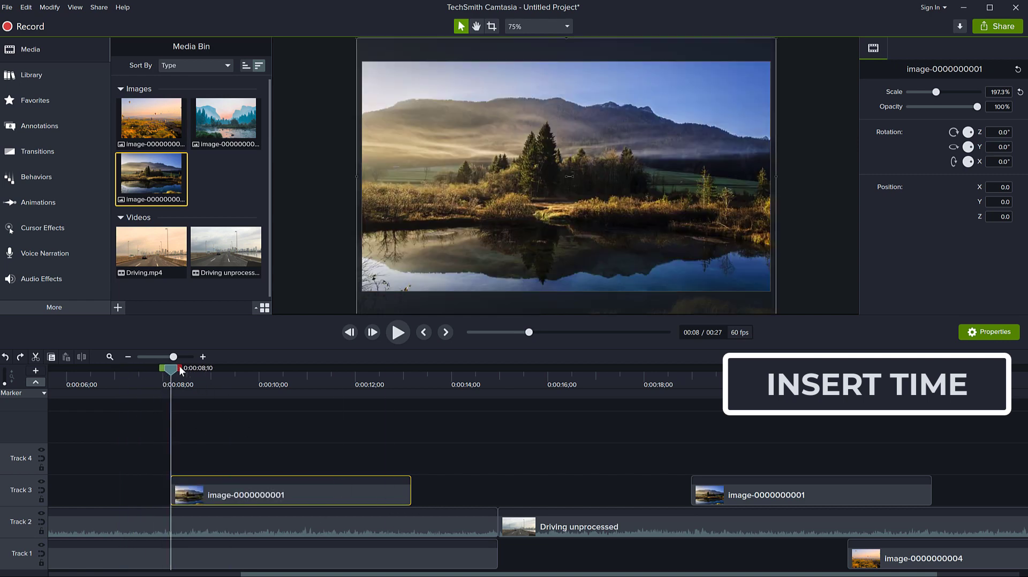
left_click_drag(179, 366, 416, 407)
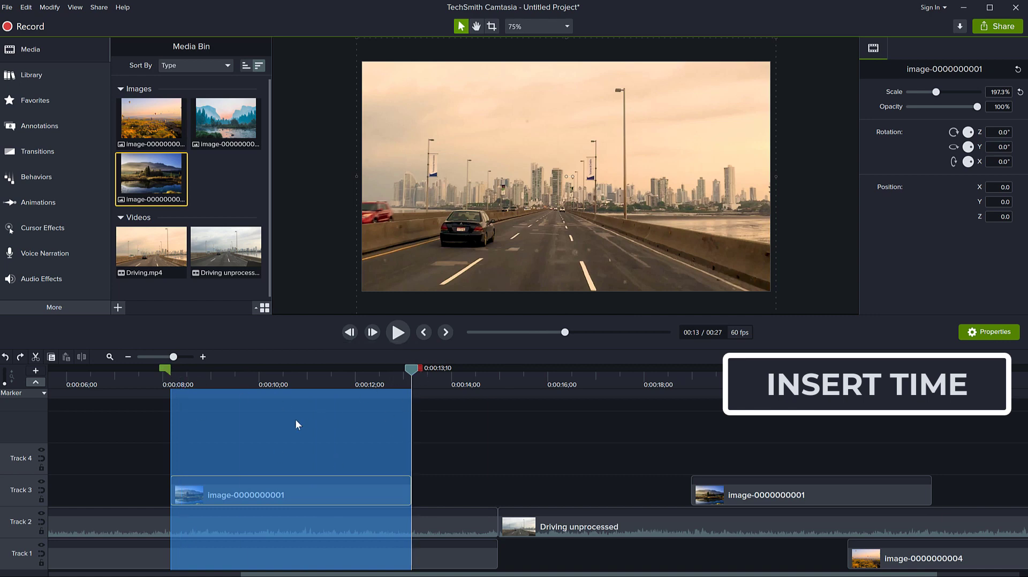
right_click(272, 395)
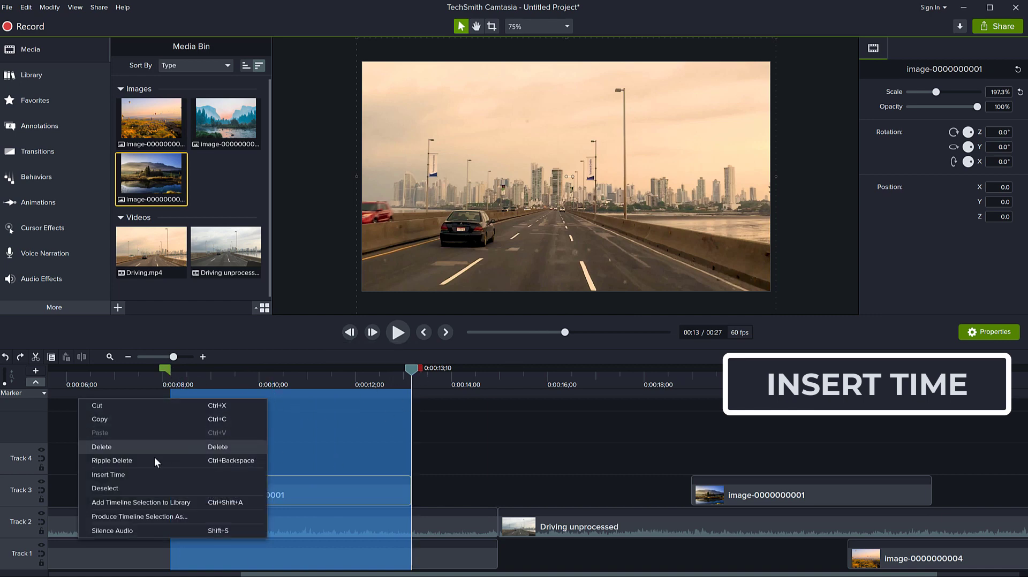
left_click(119, 476)
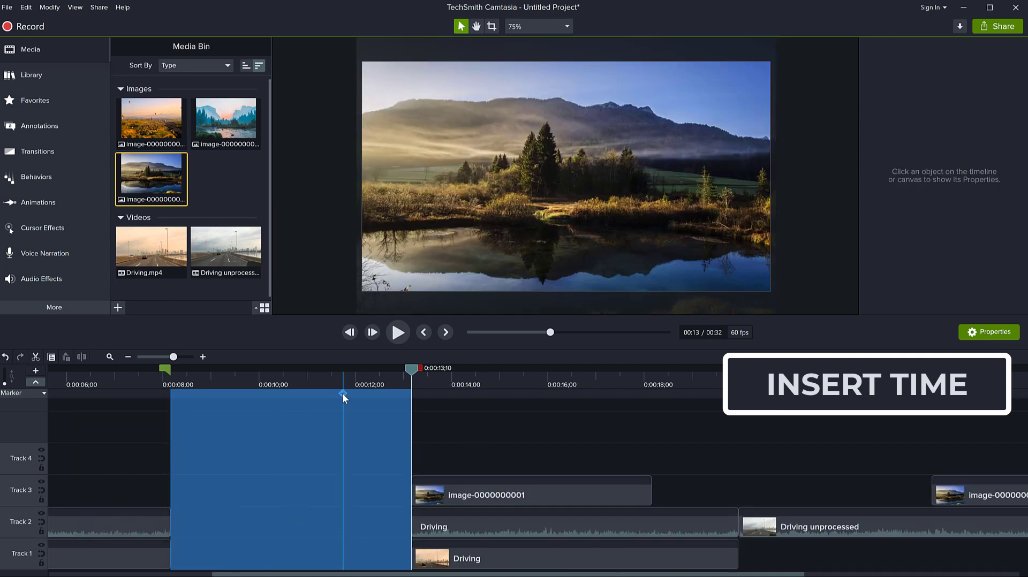
left_click(306, 381)
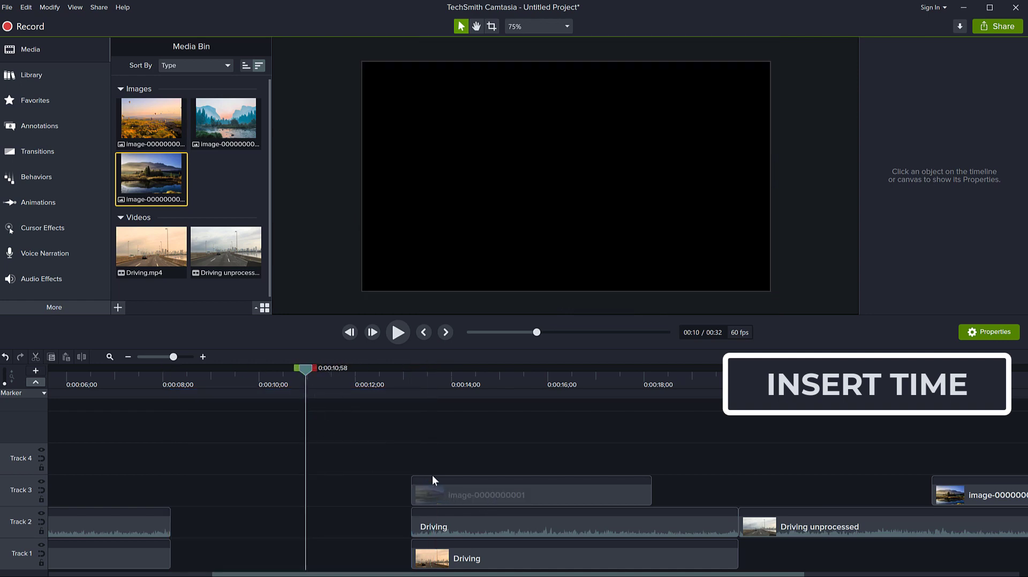
left_click_drag(510, 493, 283, 517)
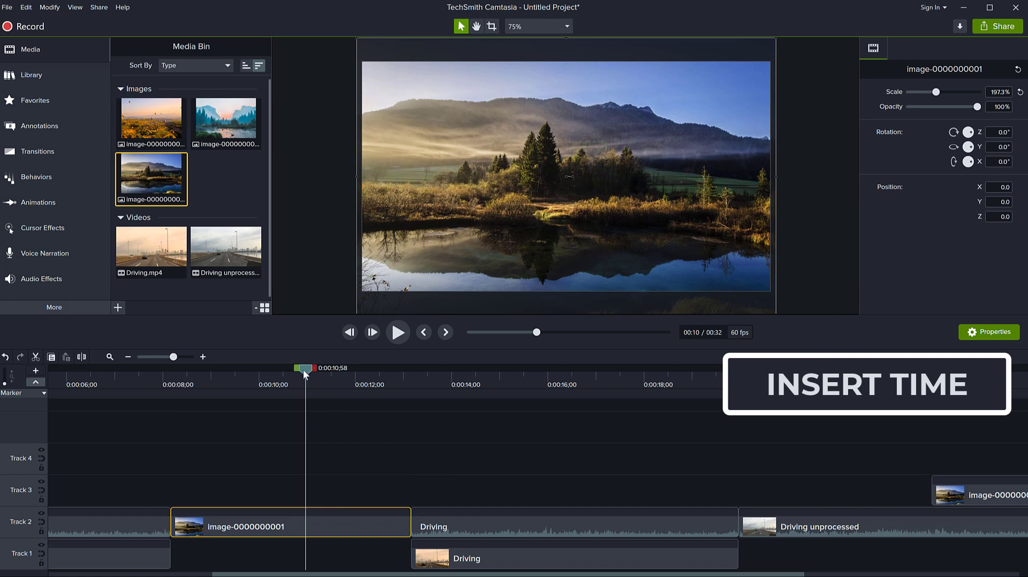
- Insert time on all tracks from 0:00:15;38 to 0:00:17;38, in the middle of the Driving clips, and clear the timeline selection
left_click_drag(302, 370, 527, 400)
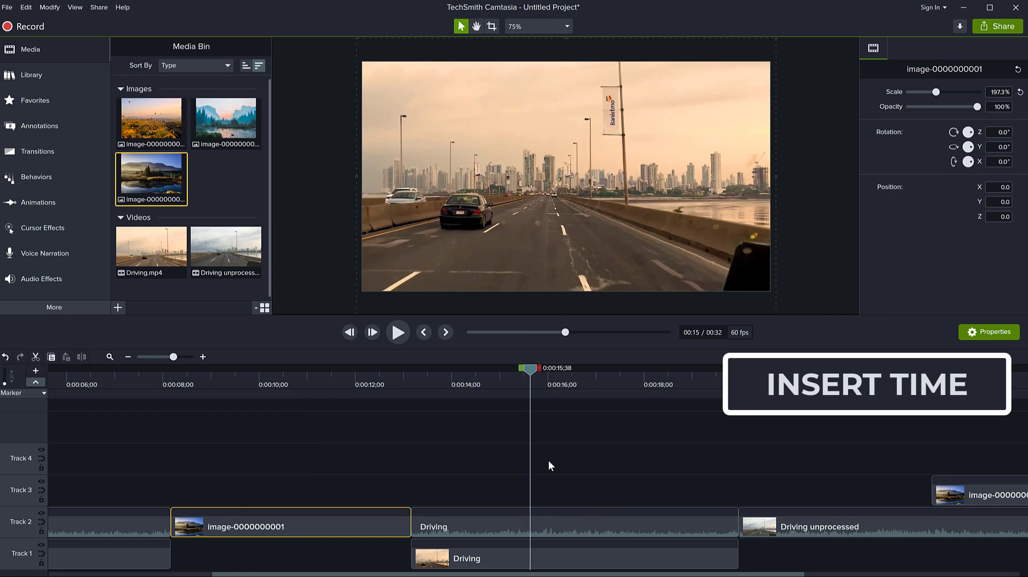
left_click_drag(540, 365, 636, 388)
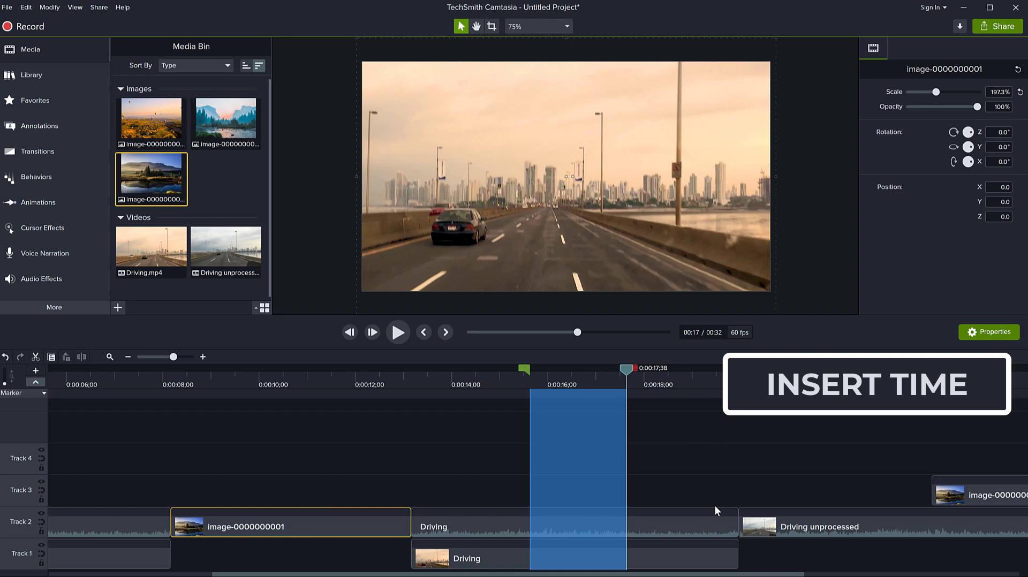
right_click(586, 438)
left_click(448, 516)
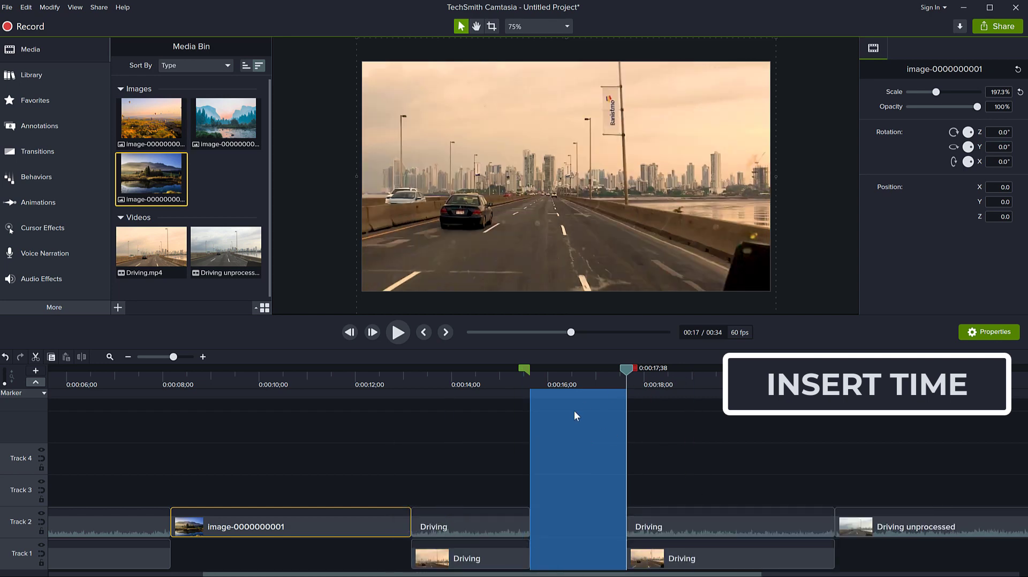
left_click(574, 384)
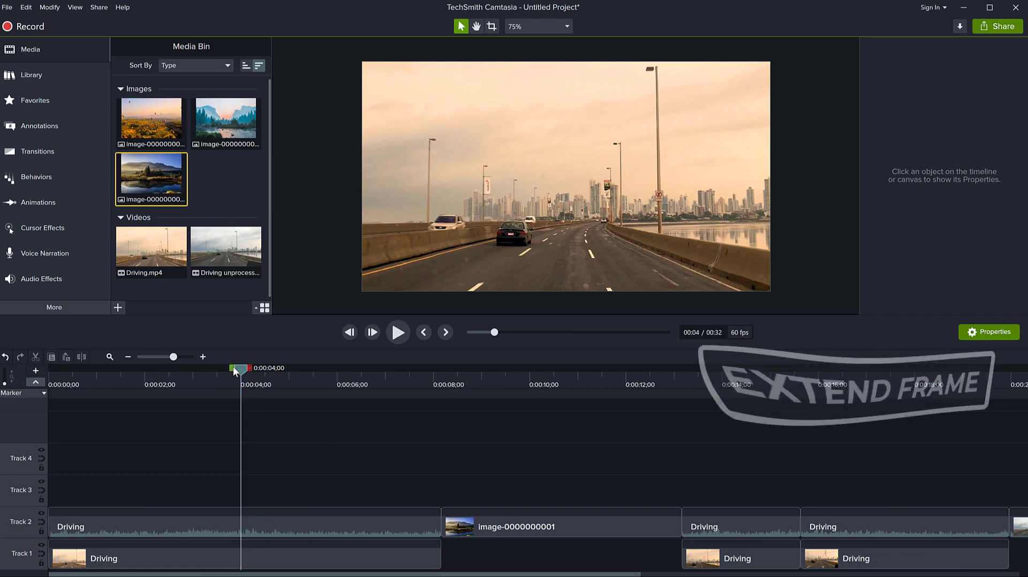
- Extend the frame at 0:00:03;56 of the first Driving clip on Track 1 with a duration of 3 seconds
left_click_drag(239, 368, 237, 440)
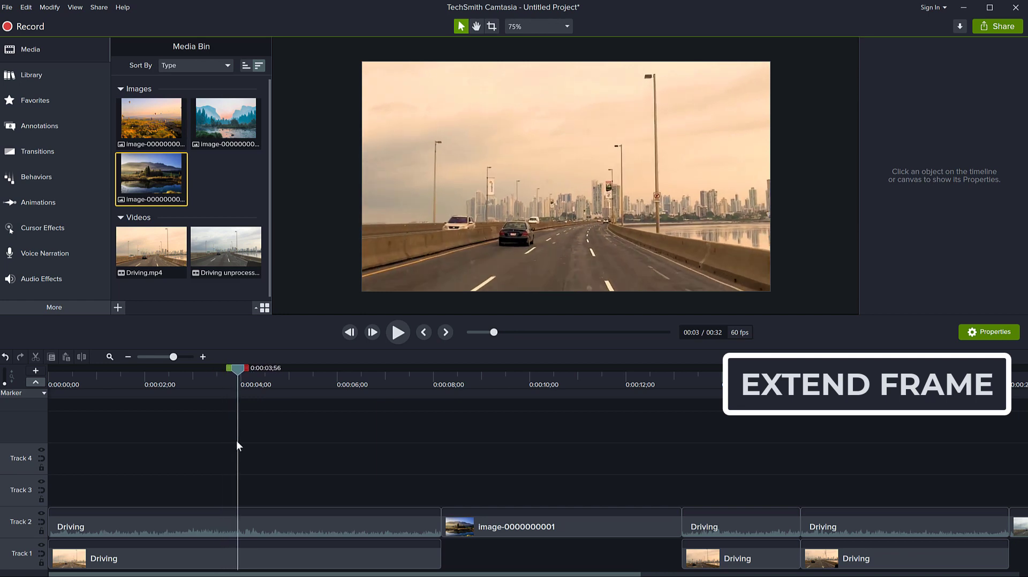
left_click(253, 563)
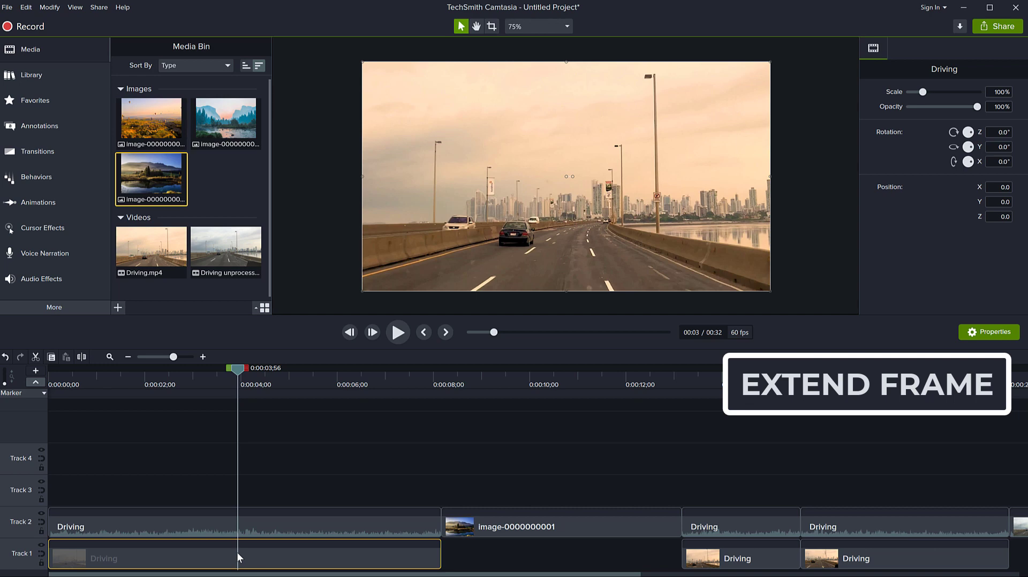
right_click(238, 554)
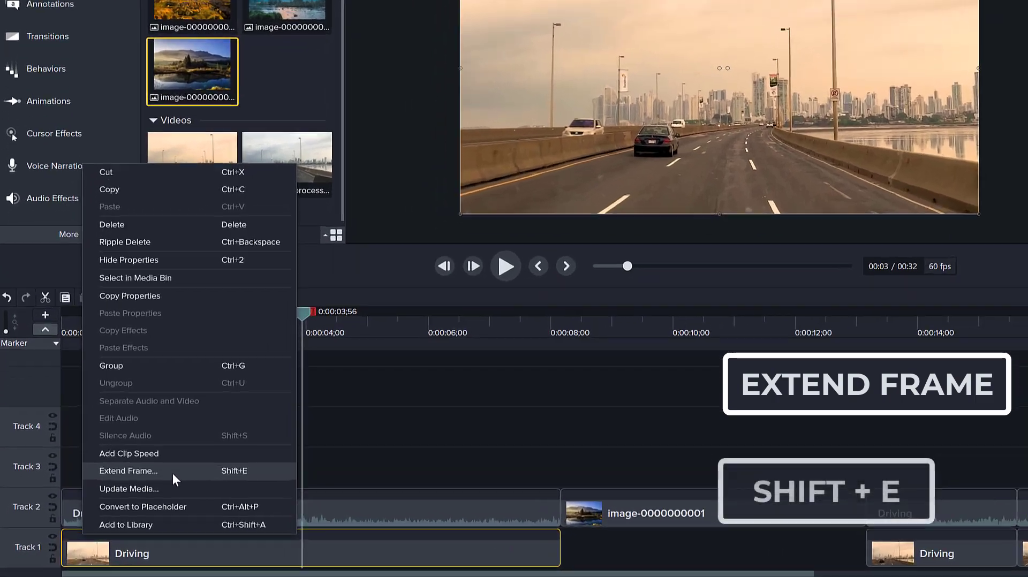
left_click(136, 495)
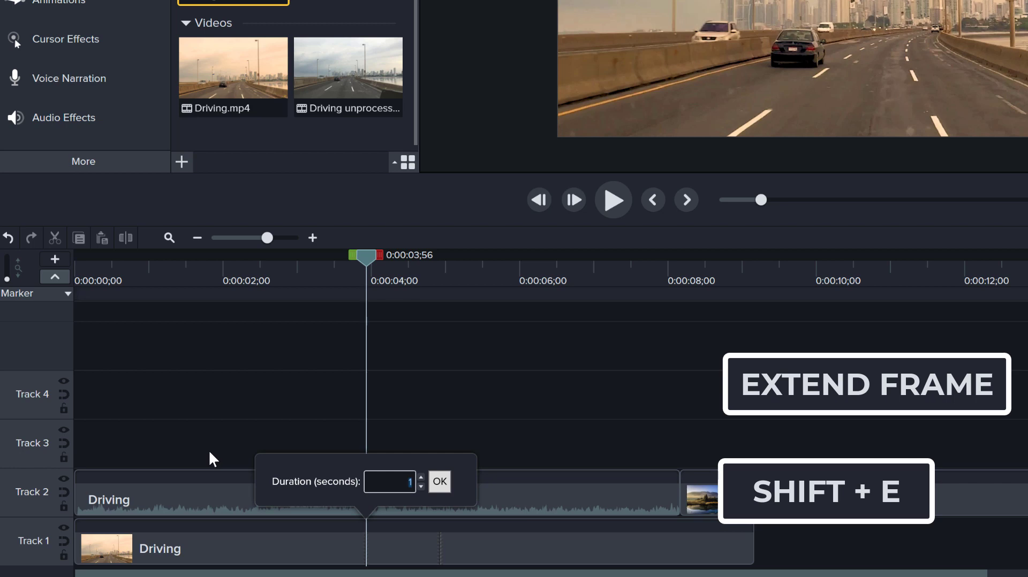
type("3")
left_click(442, 484)
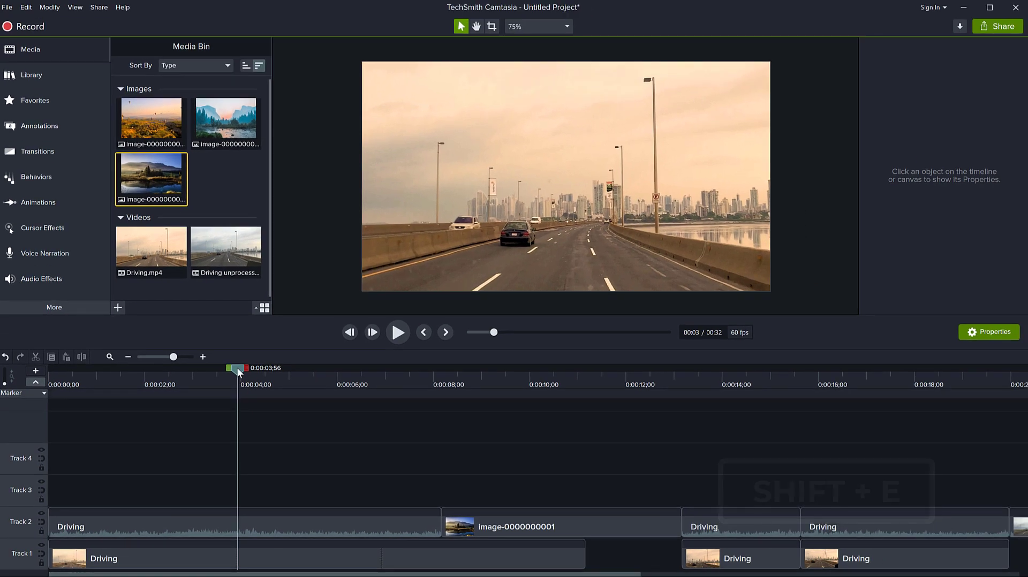
- Play the timeline from about 0:00:03;00 through the extended frame of the first Driving clip on Track 1
left_click_drag(367, 255, 281, 264)
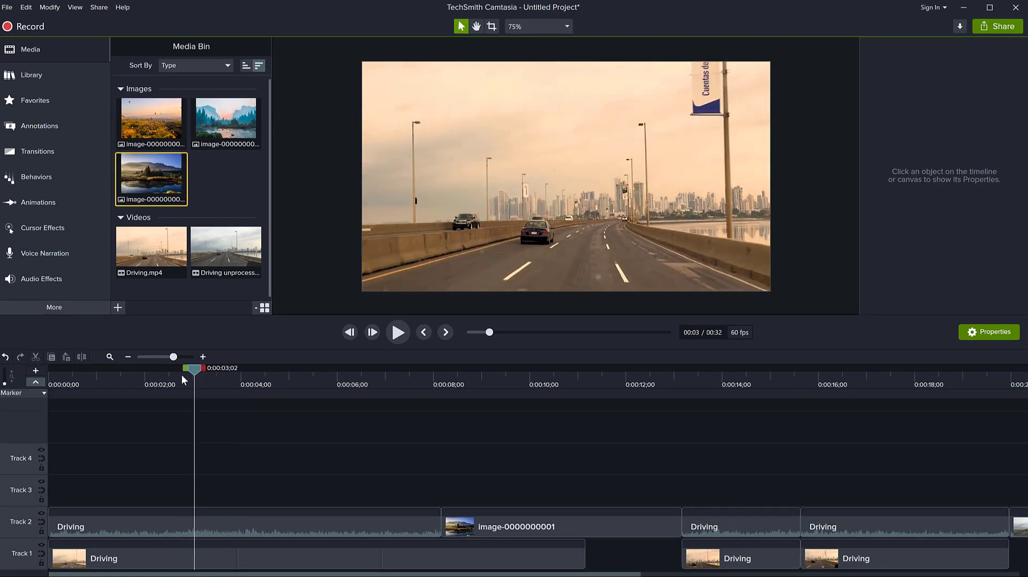
key("space")
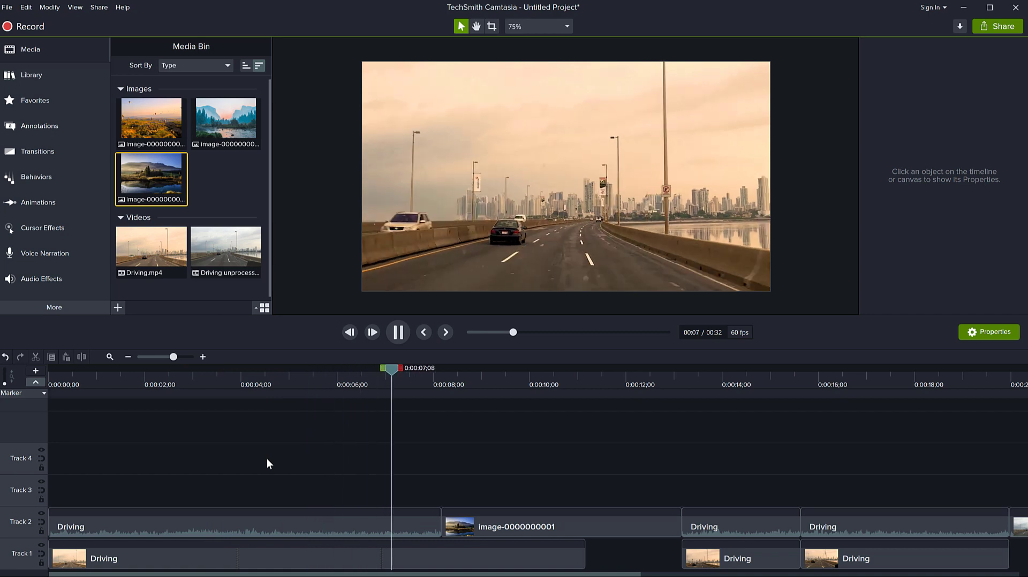
key("space")
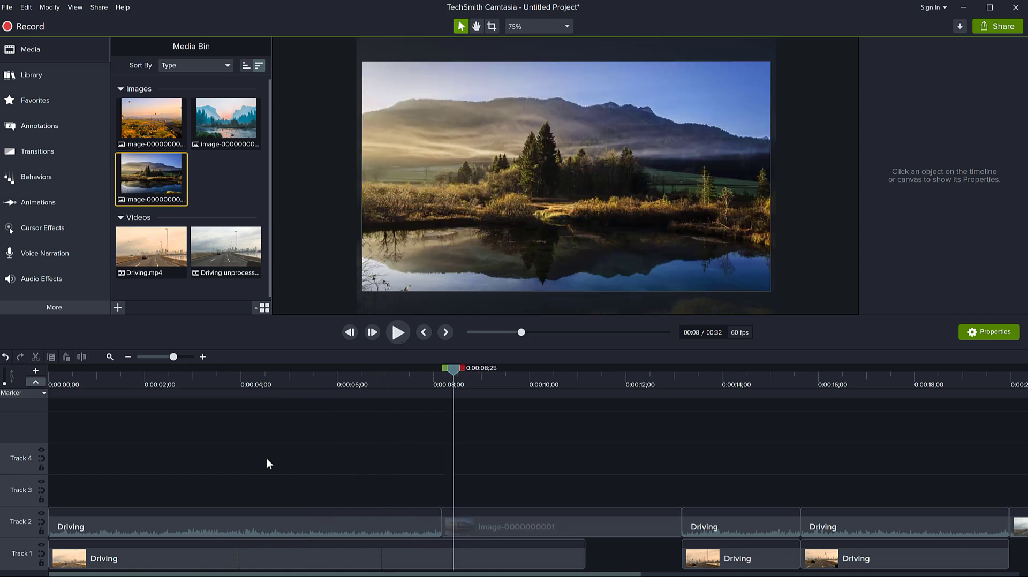
left_click(233, 556)
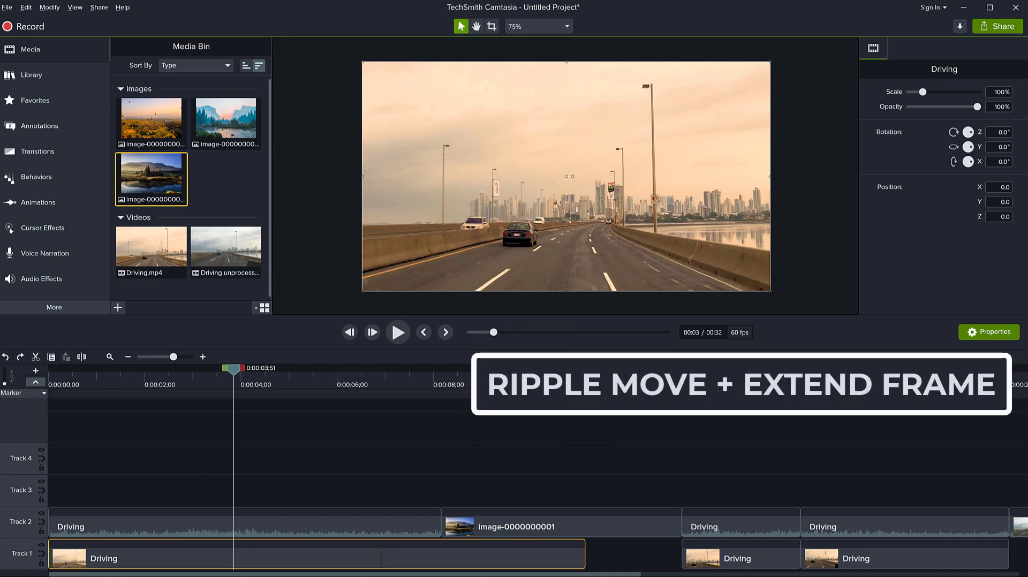
left_click(404, 457)
left_click(246, 556)
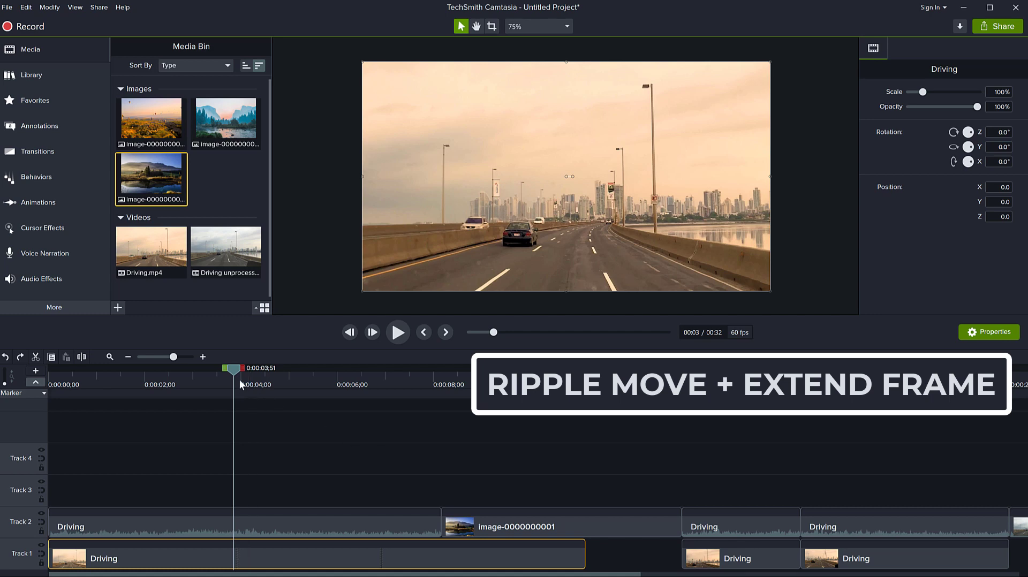
- Ripple split all tracks at 0:00:02;02, through the first Driving clips, opening a gap up to 0:00:03;30
left_click_drag(231, 367, 29, 382)
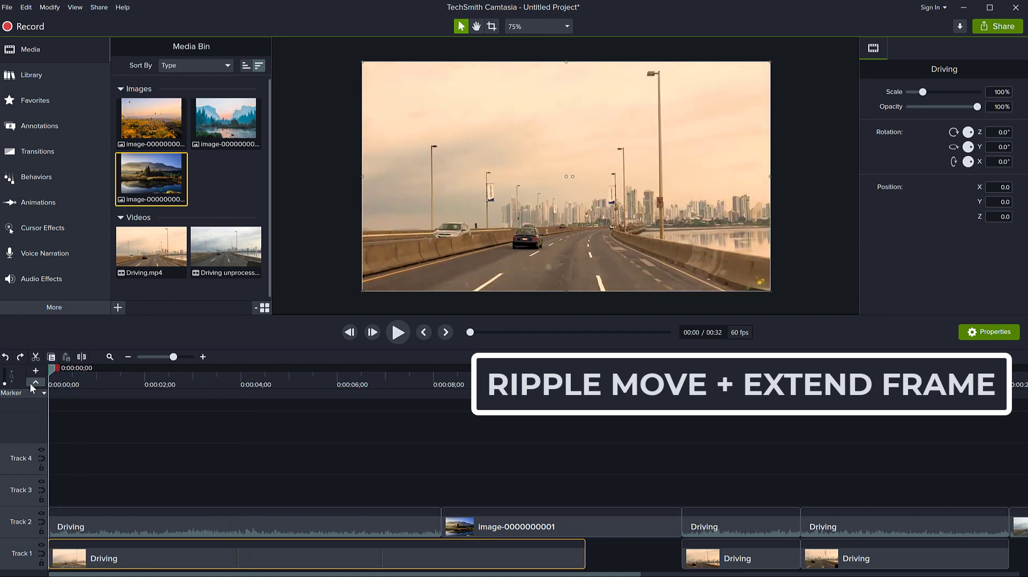
key("space")
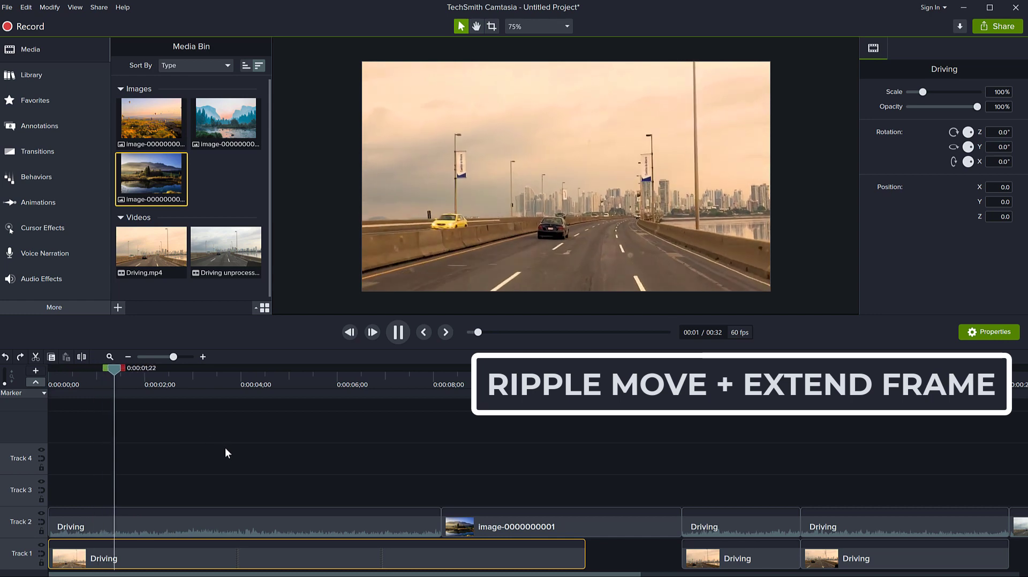
key("space")
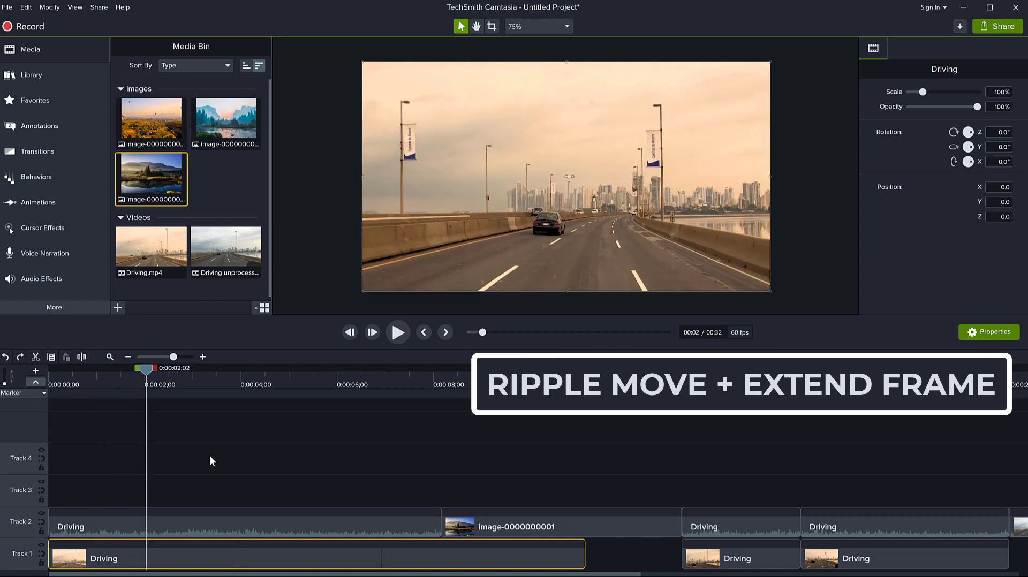
left_click(209, 458)
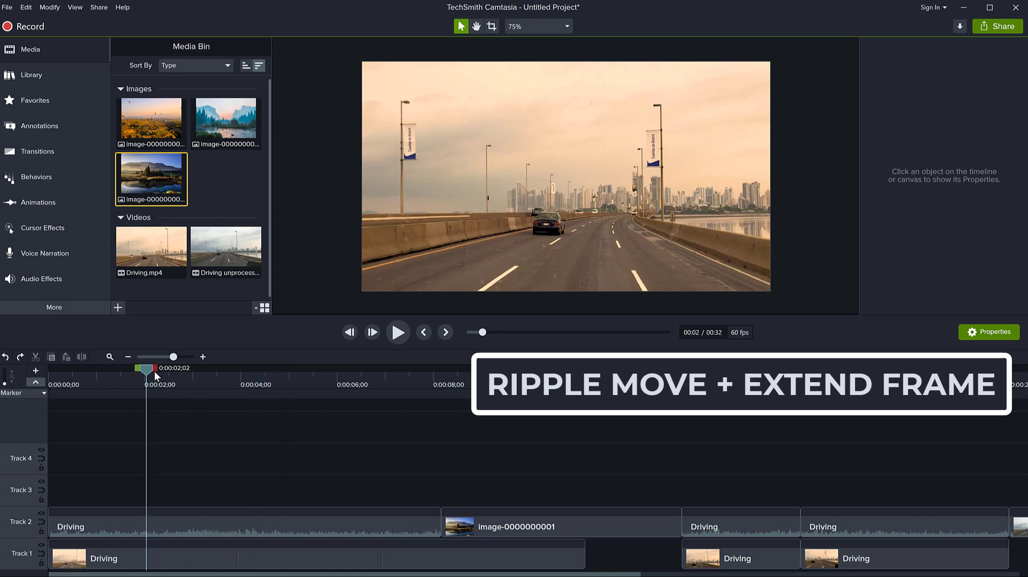
key("shift")
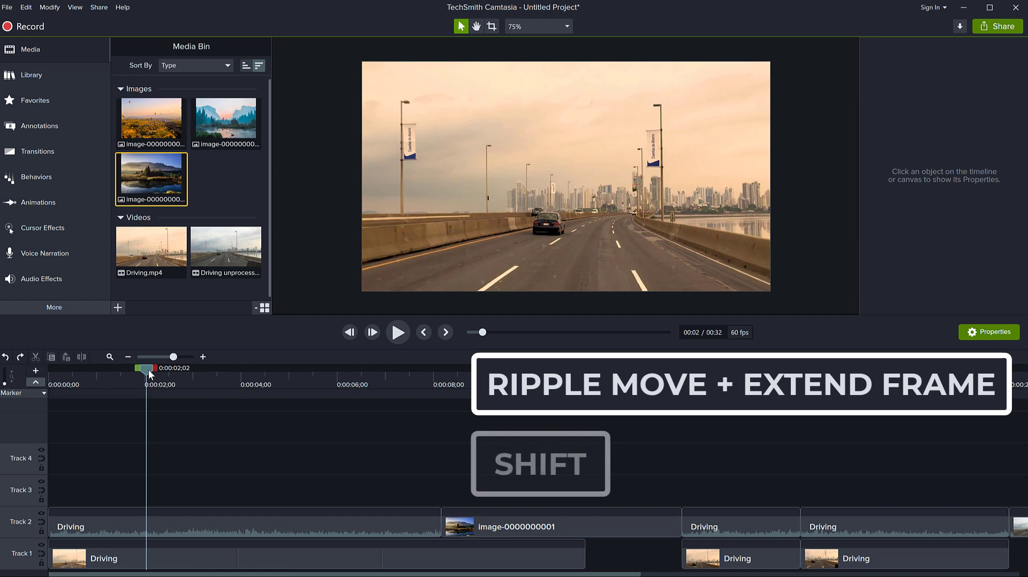
left_click_drag(145, 371, 217, 378)
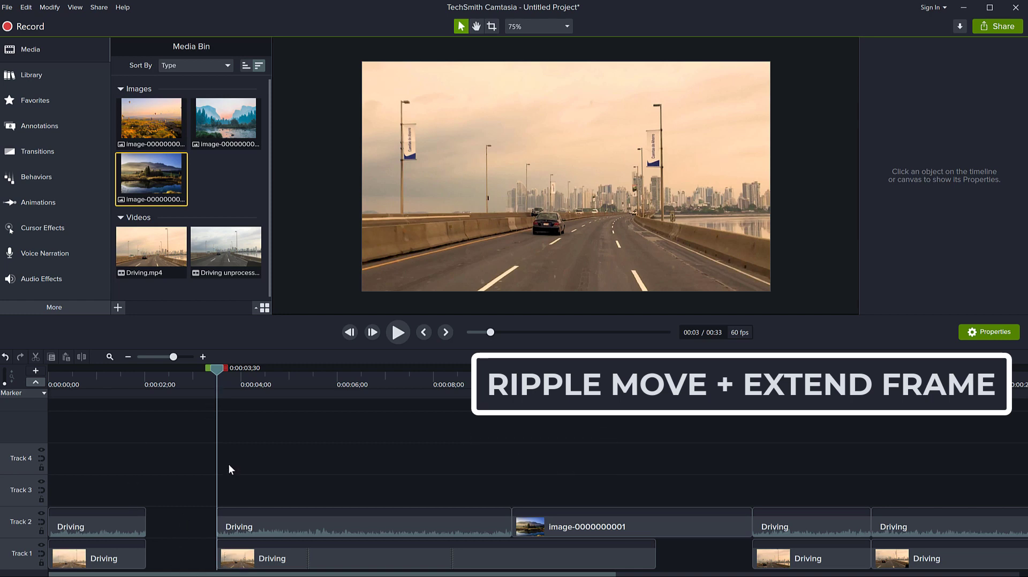
- Extend the last frame of the first Driving clip on Track 1 to 0:00:03;30, filling the gap before the next clip
left_click_drag(81, 559, 156, 552)
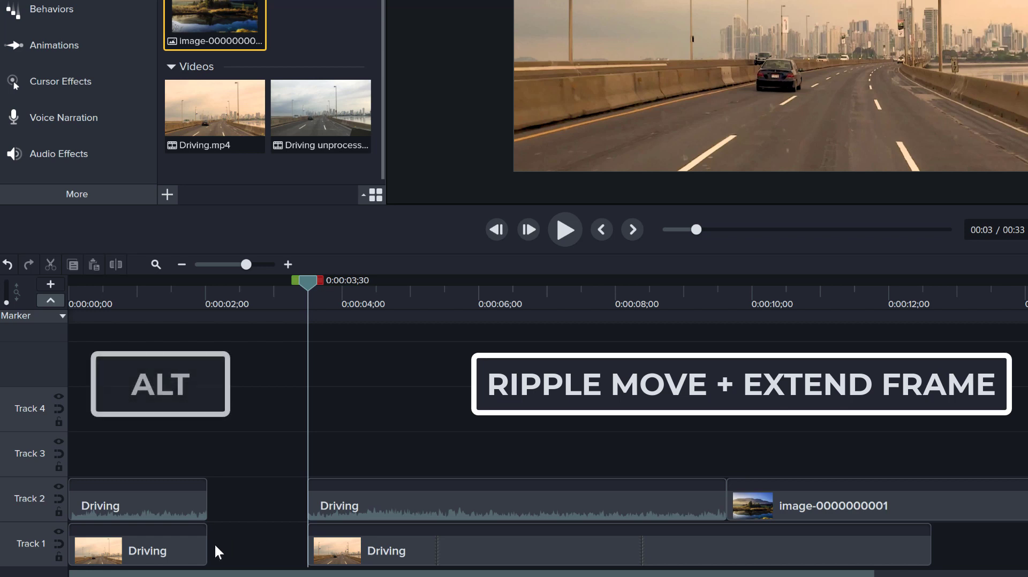
left_click_drag(207, 546, 206, 547)
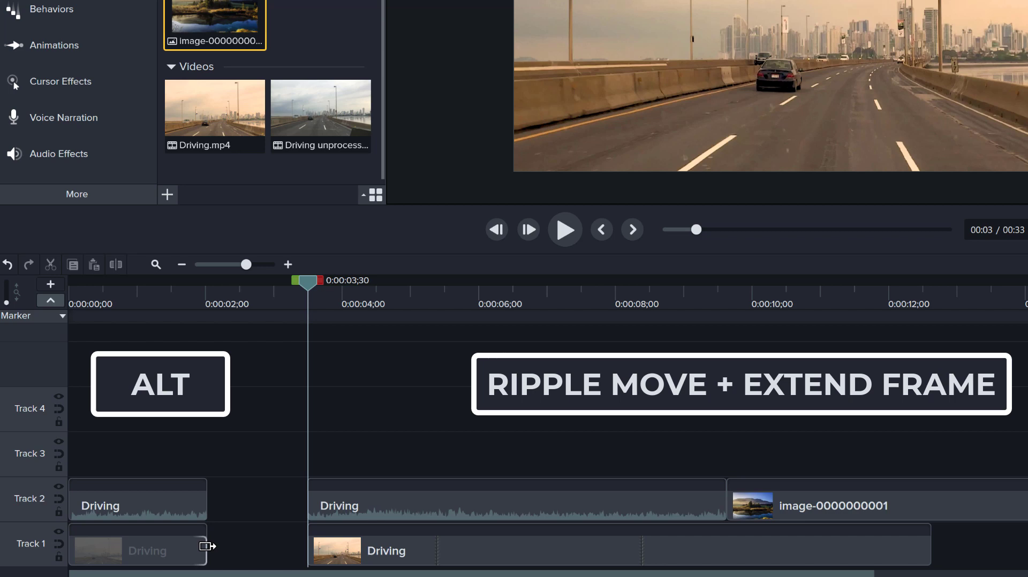
left_click_drag(207, 547, 309, 554)
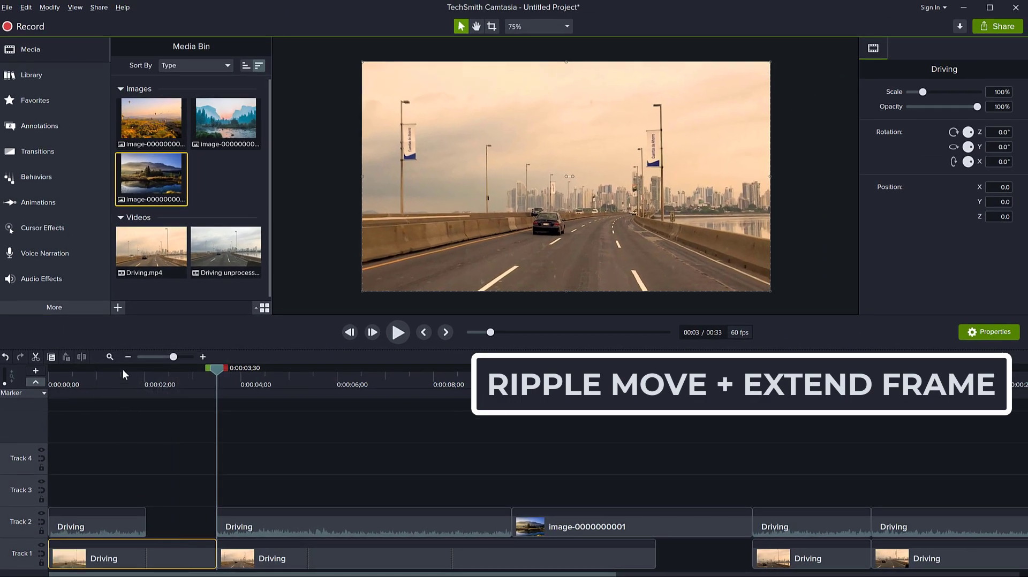
- Play the timeline across the extended end frame of the first Track 1 clip into the following Driving clip
left_click(123, 369)
key("space")
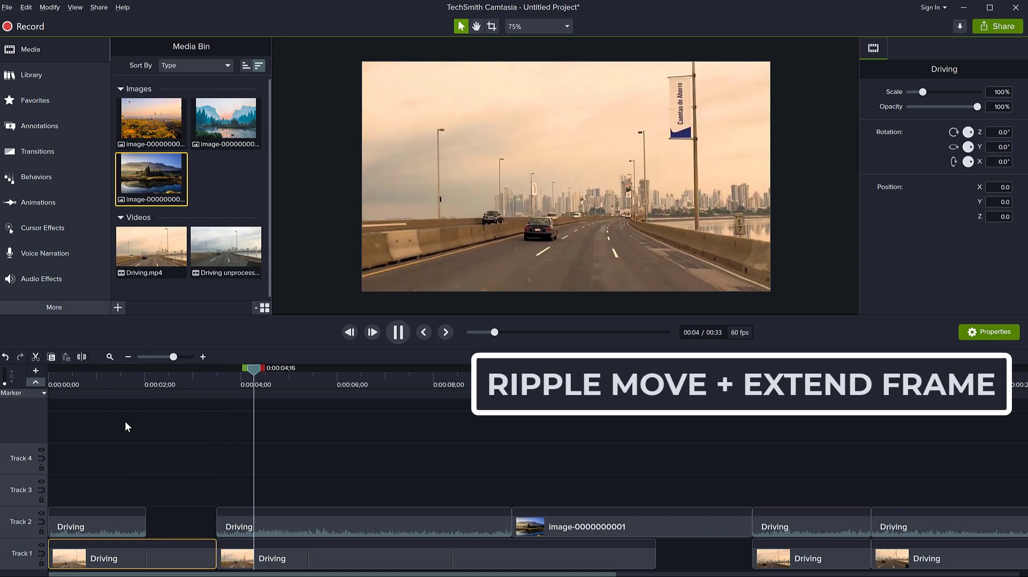
key("space")
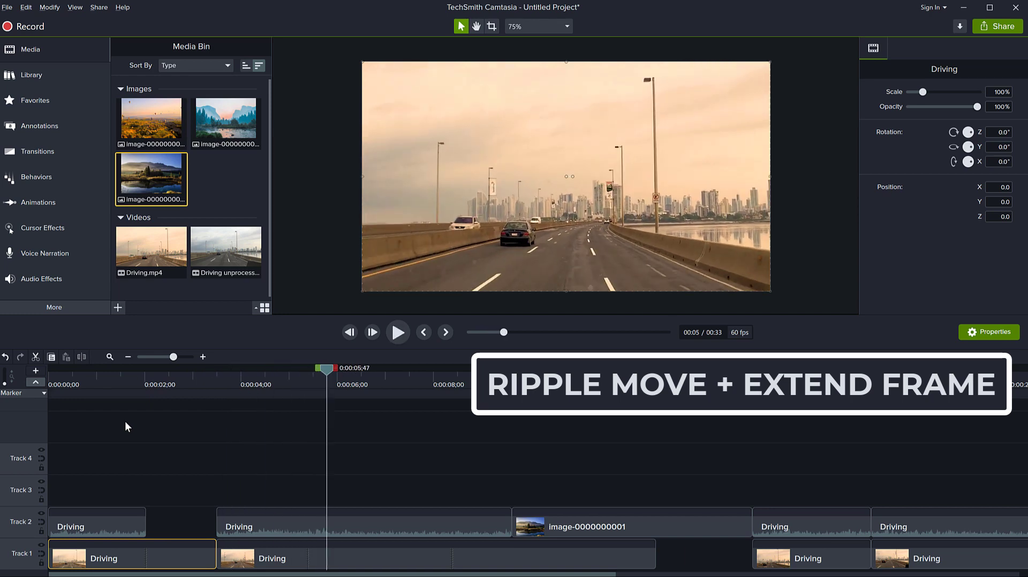